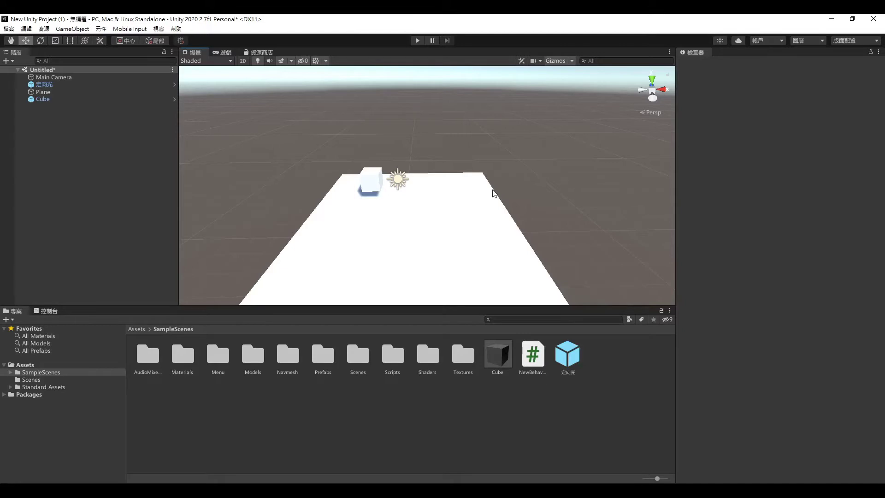
# Run the scene, compare the X positions of the spawned cube copies, then stop it.
pyautogui.click(417, 41)
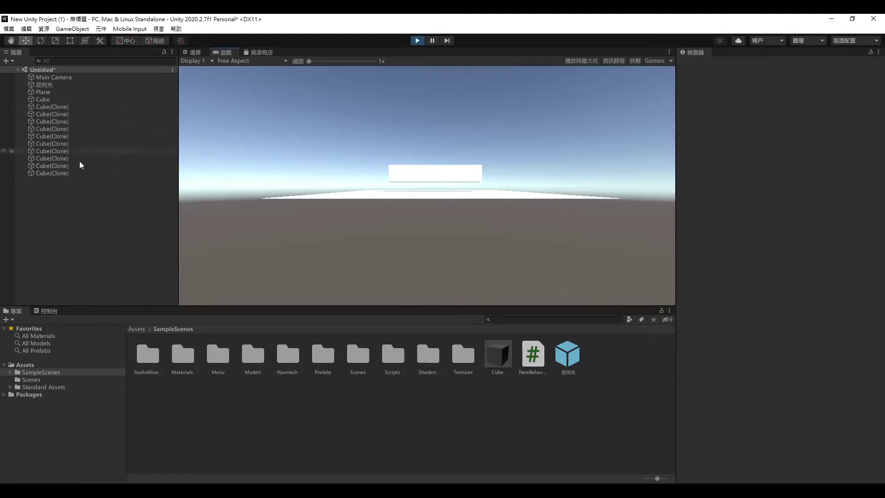
pyautogui.click(62, 172)
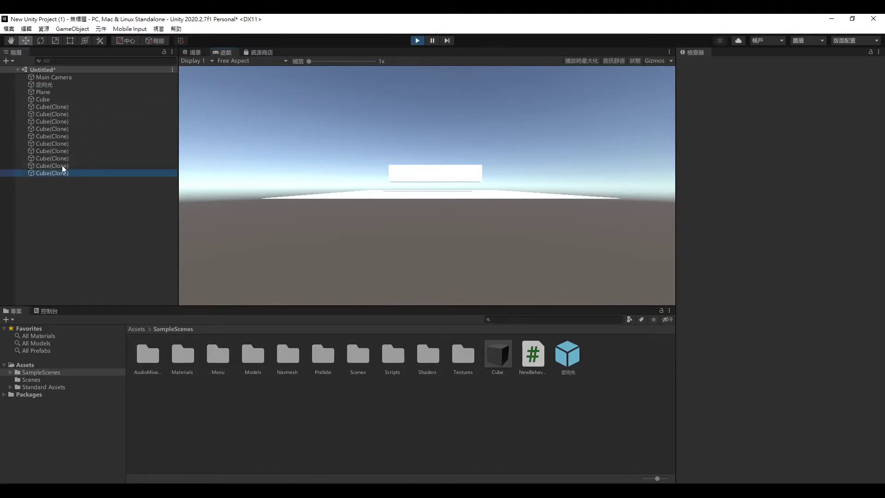
pyautogui.click(61, 159)
pyautogui.click(60, 151)
pyautogui.click(61, 143)
pyautogui.click(62, 136)
pyautogui.click(63, 129)
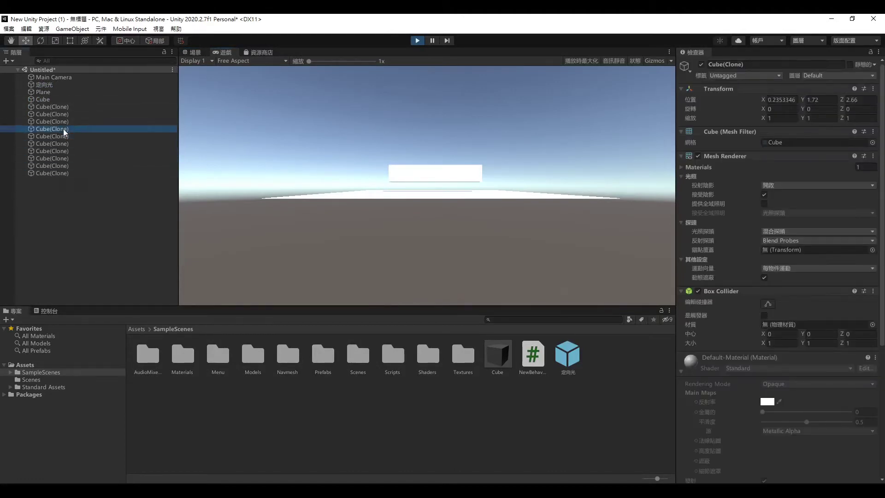
pyautogui.click(65, 121)
pyautogui.click(66, 113)
pyautogui.click(68, 106)
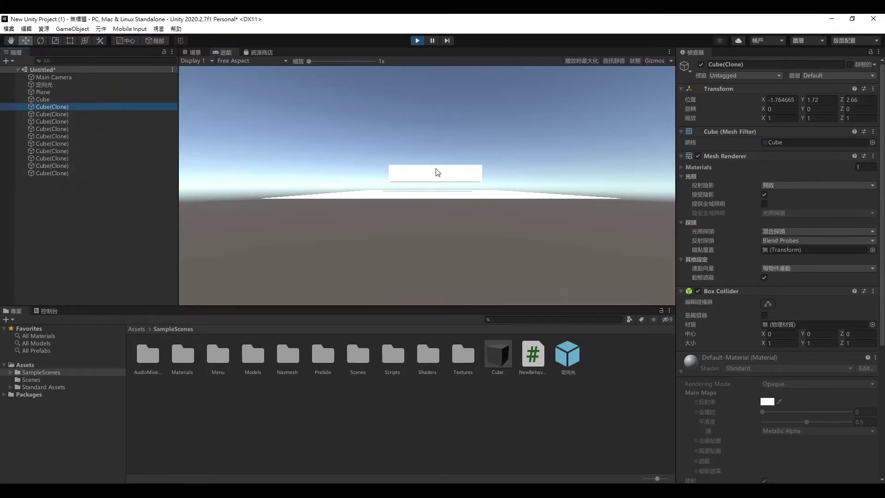
pyautogui.click(417, 41)
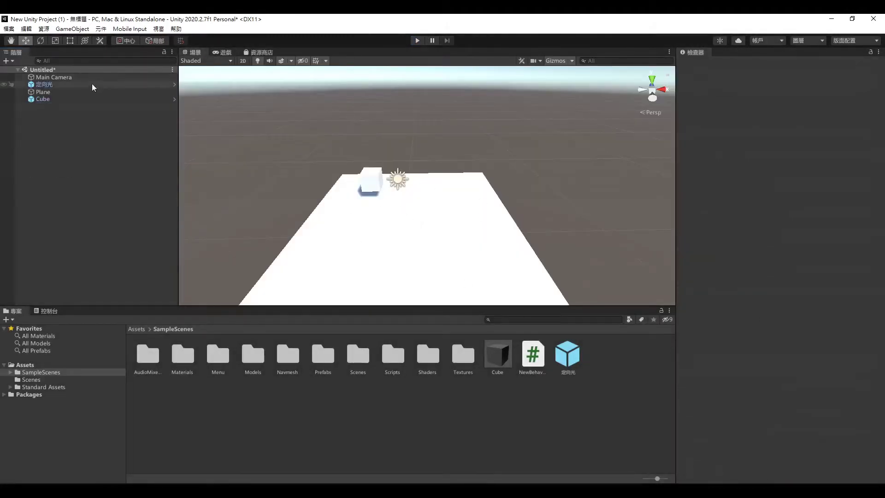
# Create a new scene from the Basic template without saving the old one.
pyautogui.click(9, 29)
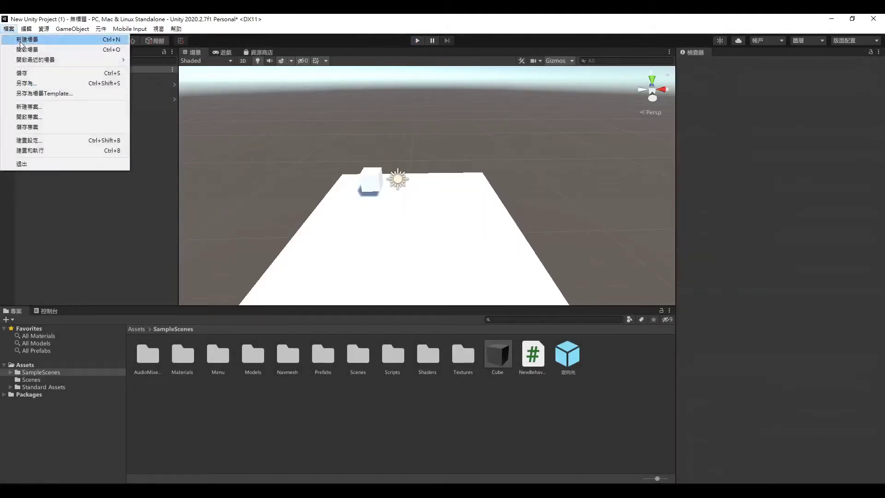
pyautogui.click(28, 40)
pyautogui.doubleClick(290, 131)
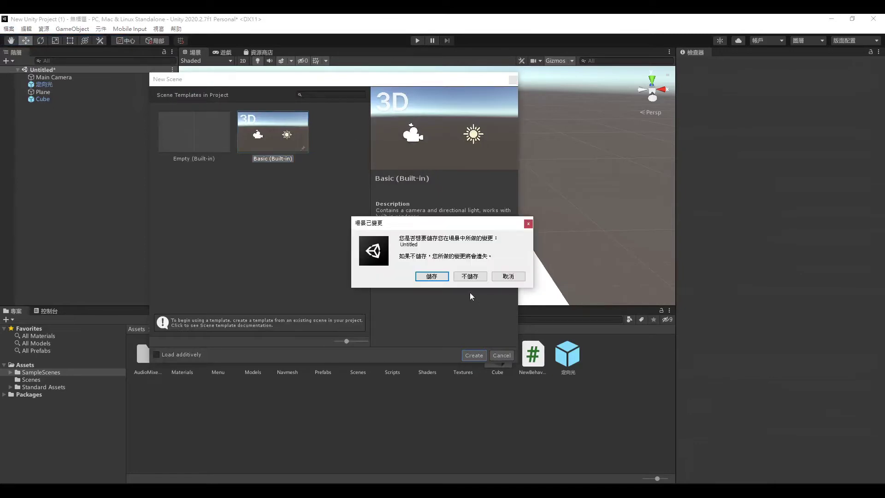
pyautogui.click(469, 278)
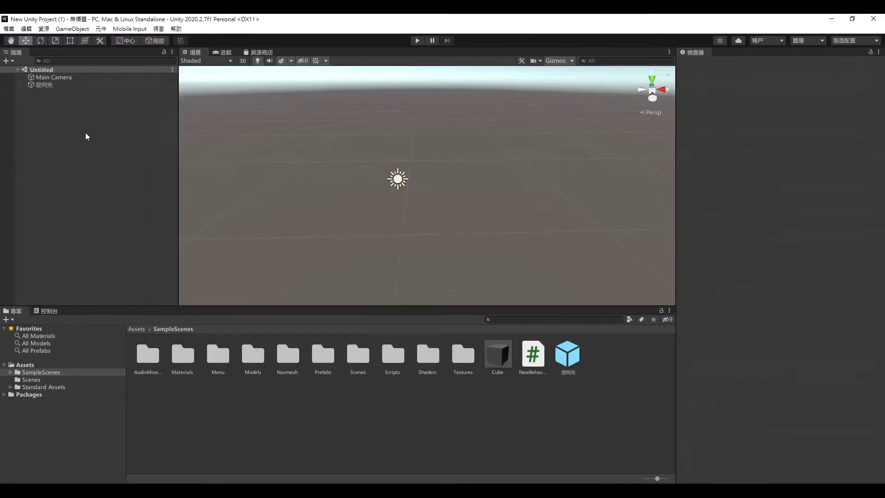
# Add a Terrain to the scene and pan the view to it.
pyautogui.rightClick(85, 134)
pyautogui.moveTo(128, 254)
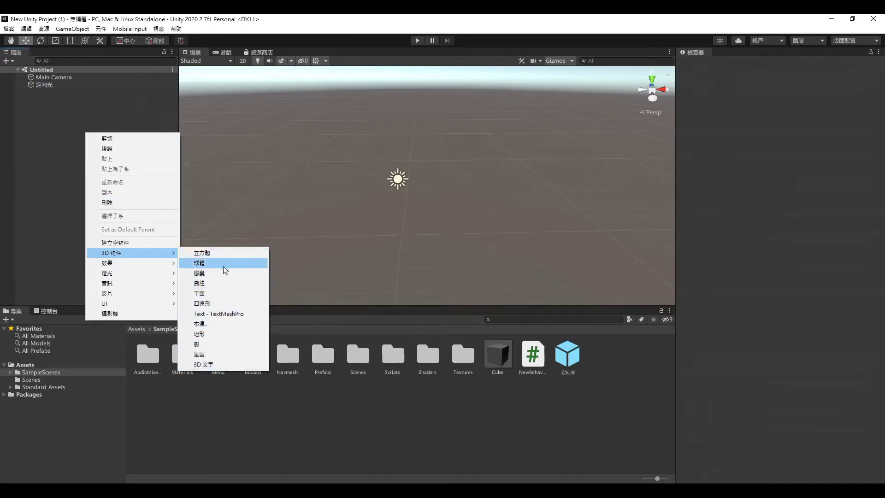
pyautogui.click(227, 334)
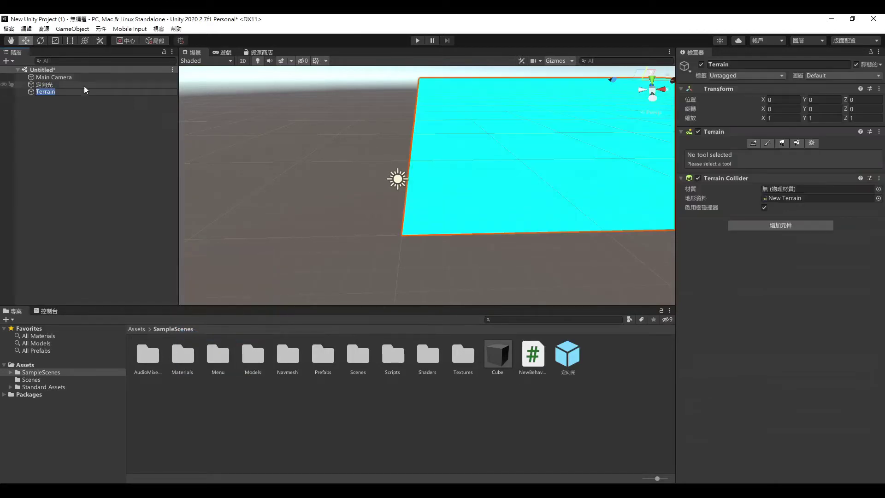
pyautogui.moveTo(557, 159)
pyautogui.mouseDown(button='middle')
pyautogui.moveTo(281, 237)
pyautogui.moveTo(76, 123)
pyautogui.mouseUp(button='middle')
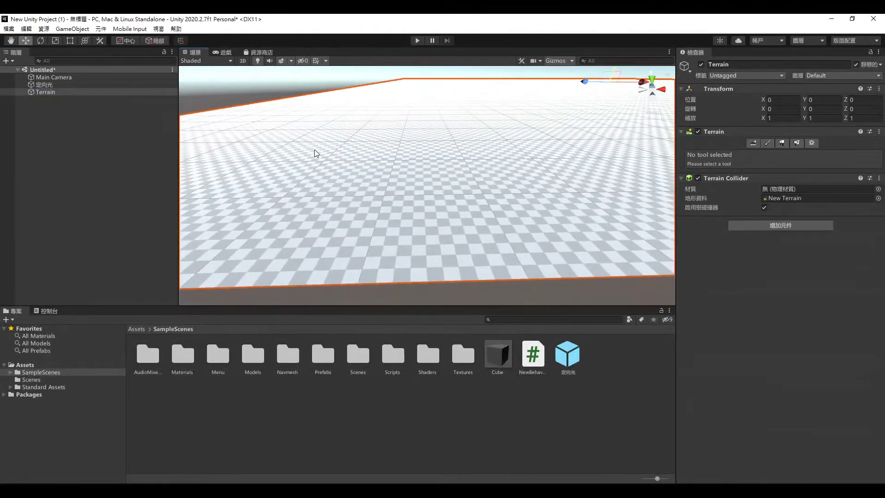
# Add a Cube and move it to about X 67.69, Y 5.49.
pyautogui.rightClick(83, 133)
pyautogui.moveTo(129, 253)
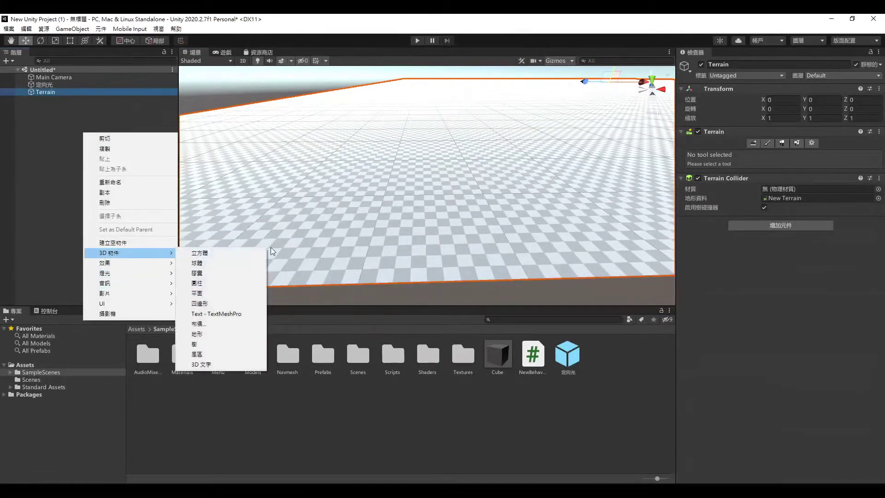
pyautogui.click(250, 253)
pyautogui.moveTo(460, 184)
pyautogui.mouseDown()
pyautogui.moveTo(297, 151)
pyautogui.moveTo(336, 181)
pyautogui.mouseUp()
# Create a C# script named Position in the SampleScenes assets folder.
pyautogui.click(551, 410)
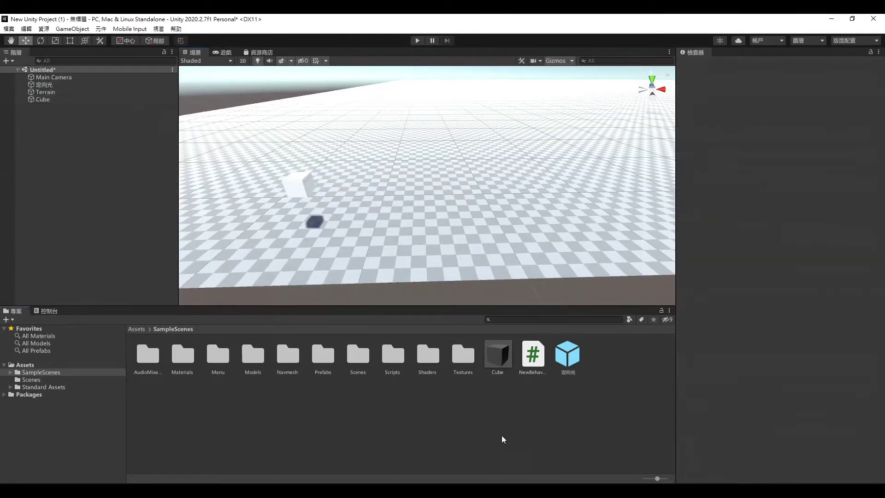
pyautogui.rightClick(536, 407)
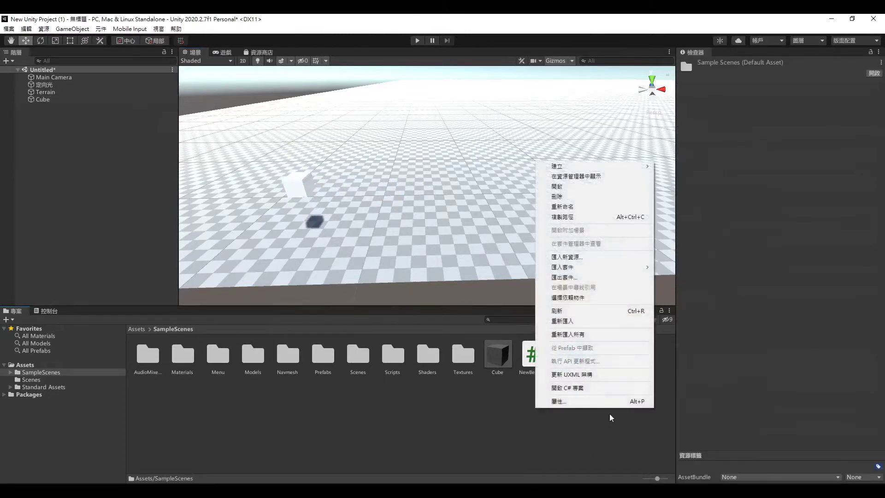
pyautogui.moveTo(593, 166)
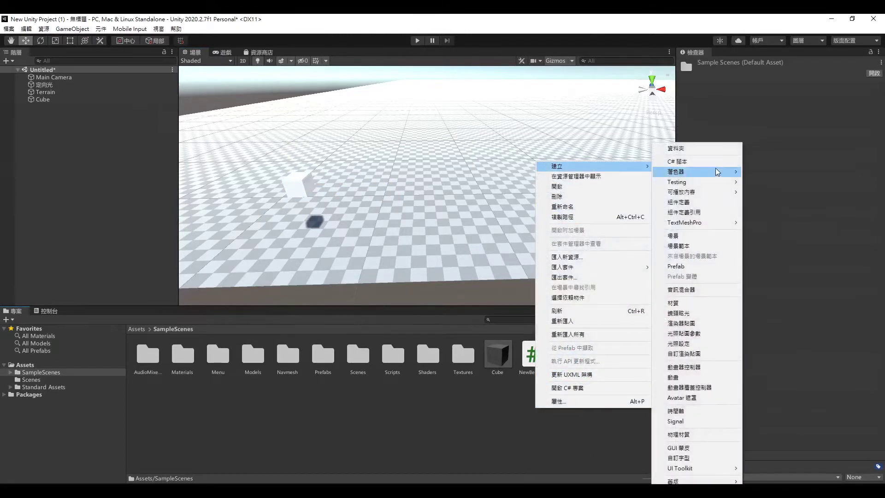
pyautogui.click(701, 162)
pyautogui.write('Position')
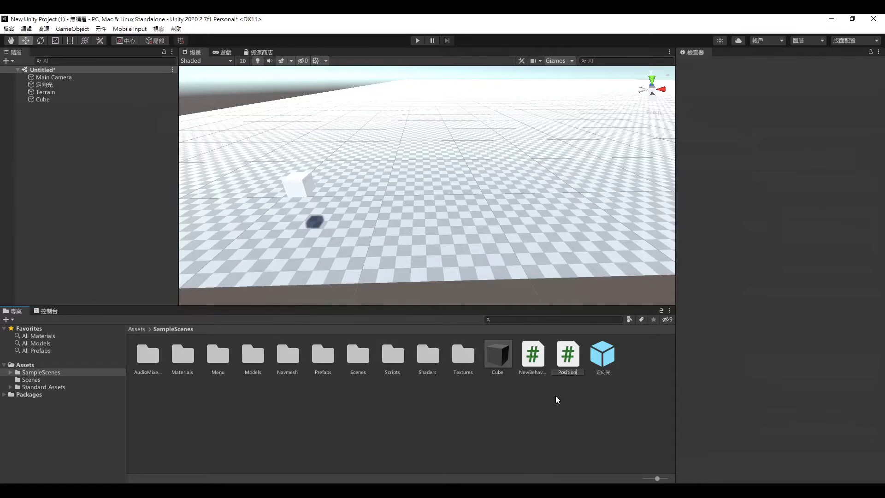
pyautogui.press('Return')
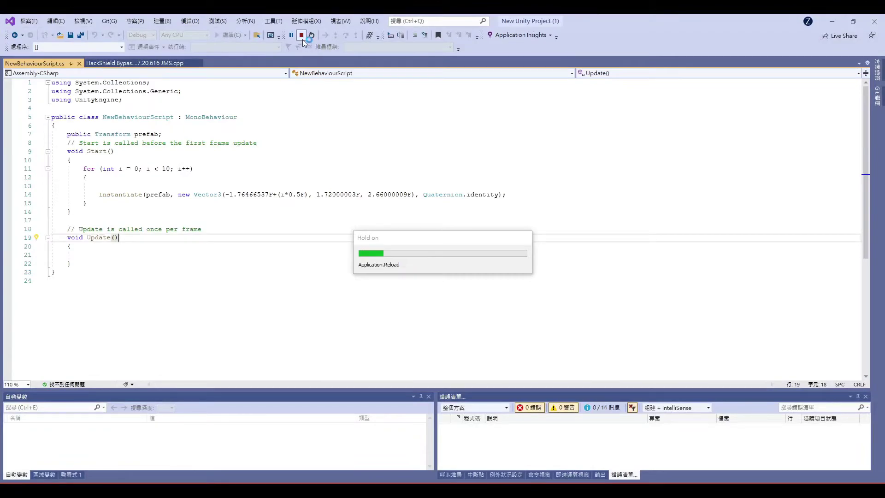
pyautogui.hotkey('alt', 'Tab')
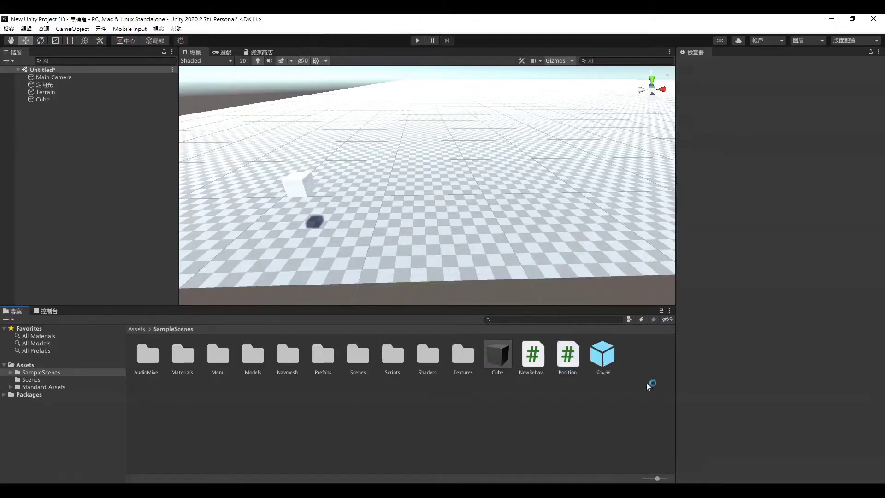
# Open Position.cs in Visual Studio and look over the class code.
pyautogui.doubleClick(568, 355)
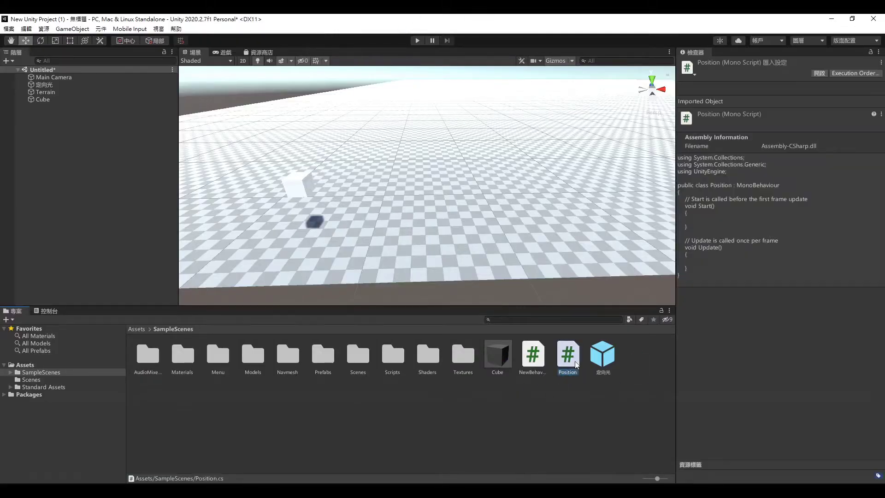
pyautogui.click(125, 152)
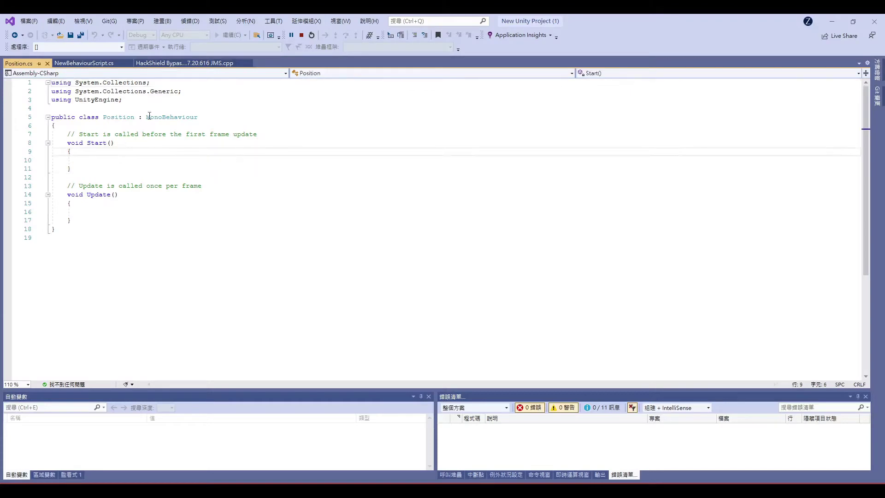
pyautogui.moveTo(57, 229); pyautogui.dragTo(67, 117)
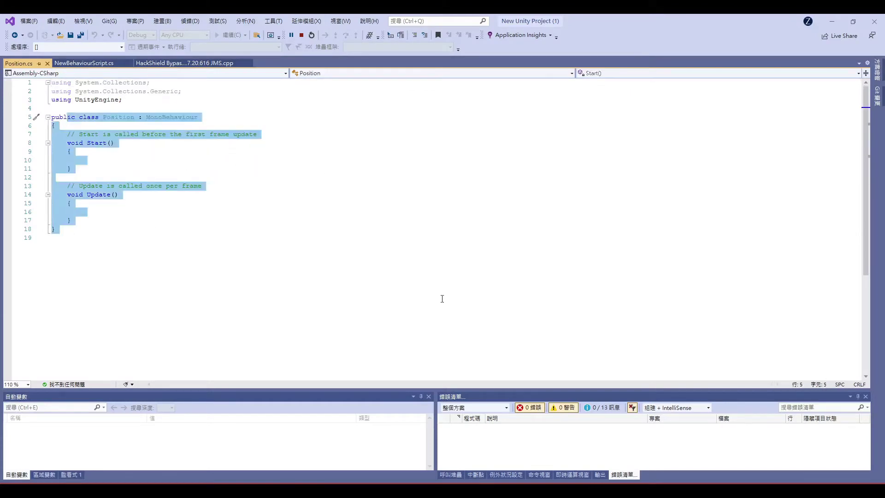
pyautogui.click(119, 168)
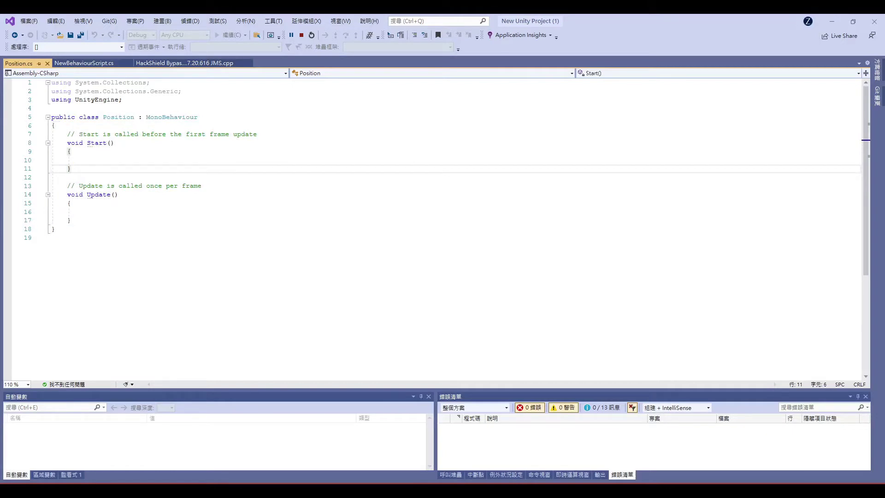
# Declare 'public Transform prefab;' at the top of the Position class and save.
pyautogui.click(248, 124)
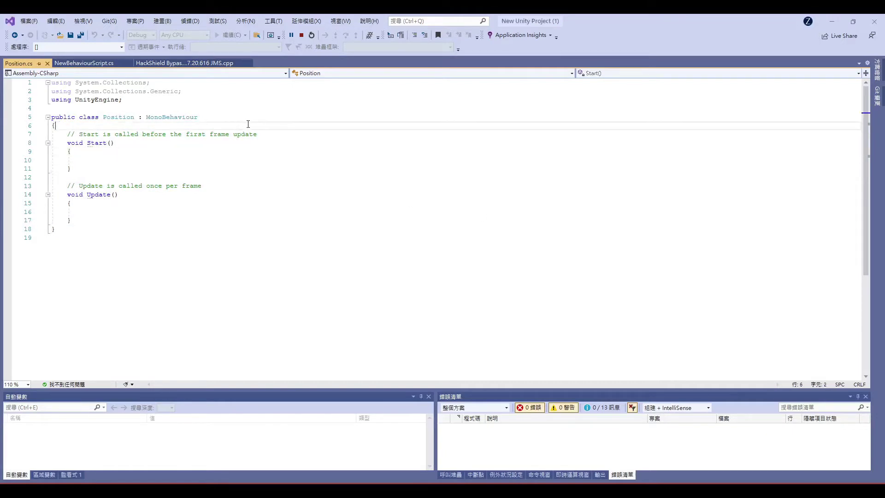
pyautogui.press('Return')
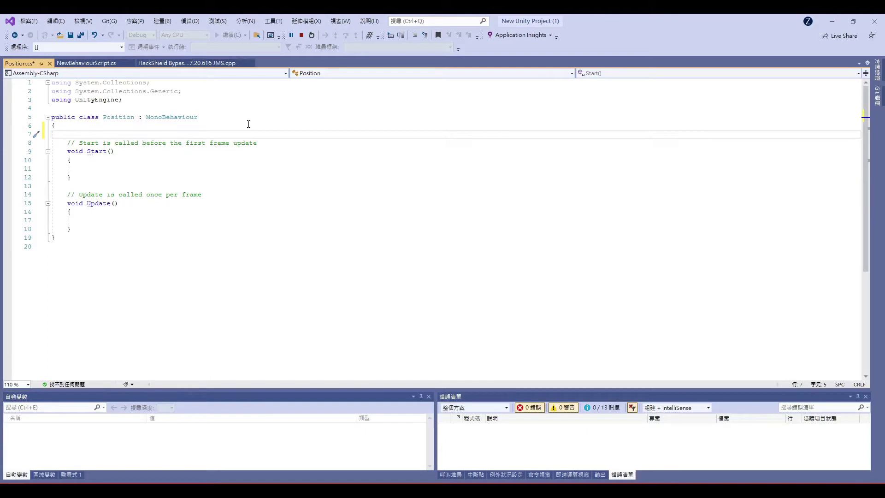
pyautogui.write('p')
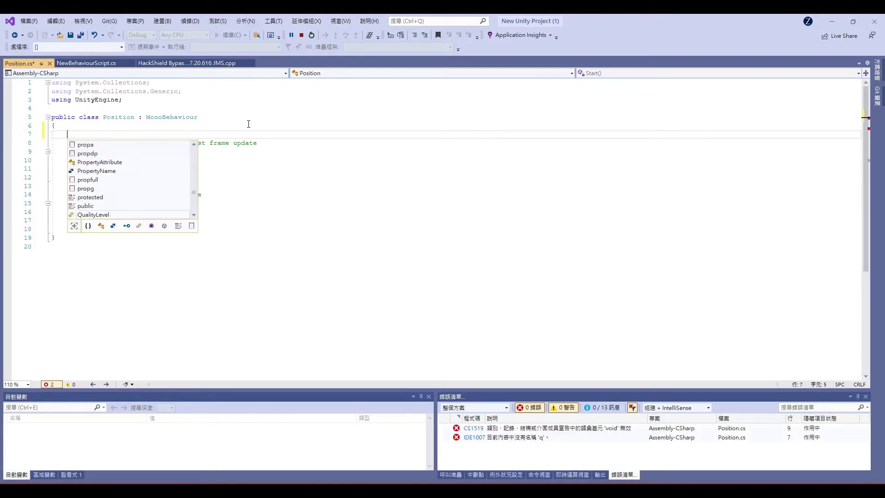
pyautogui.write('ublic ')
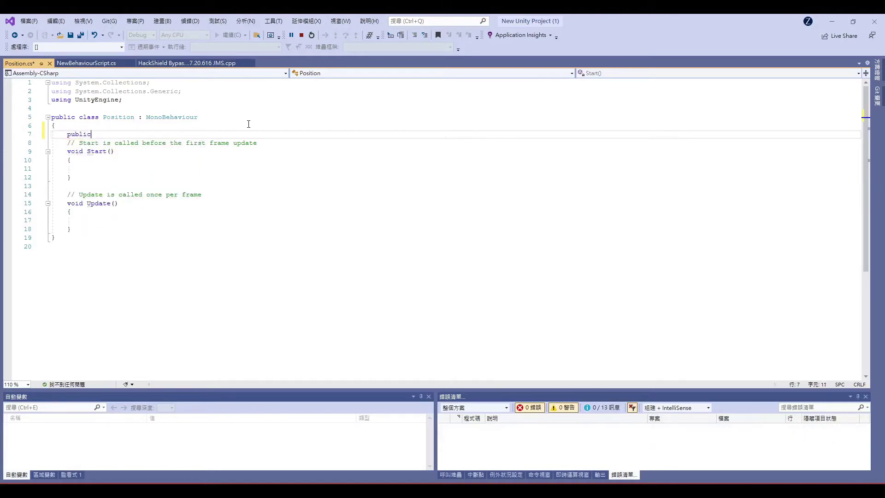
pyautogui.write('q')
pyautogui.write('uer')
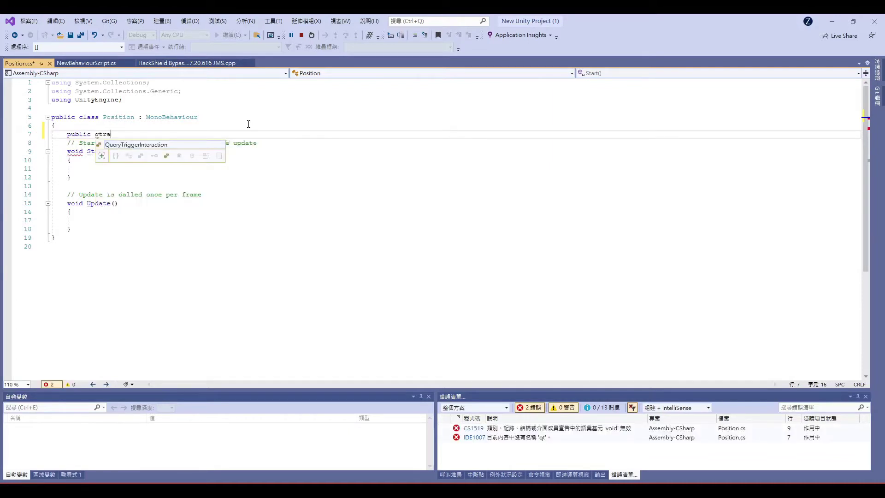
pyautogui.press('BackSpace')
pyautogui.press('BackSpace')
pyautogui.press('BackSpace')
pyautogui.write('T')
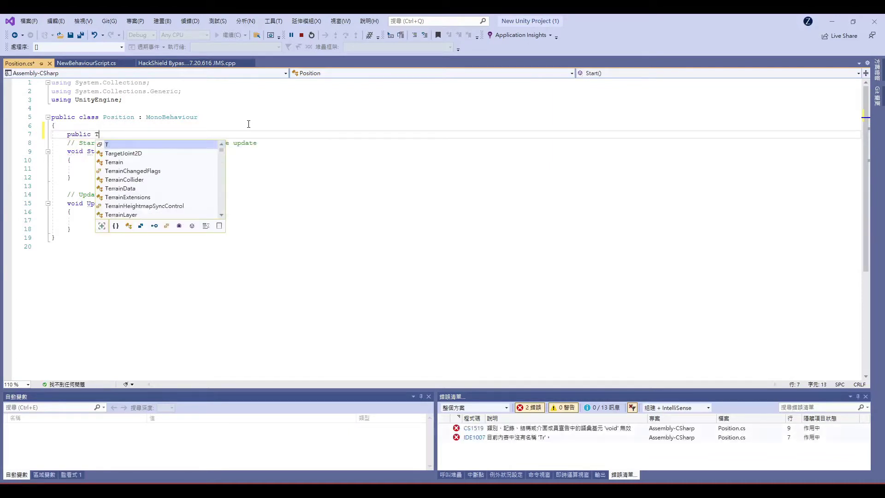
pyautogui.write('ransform')
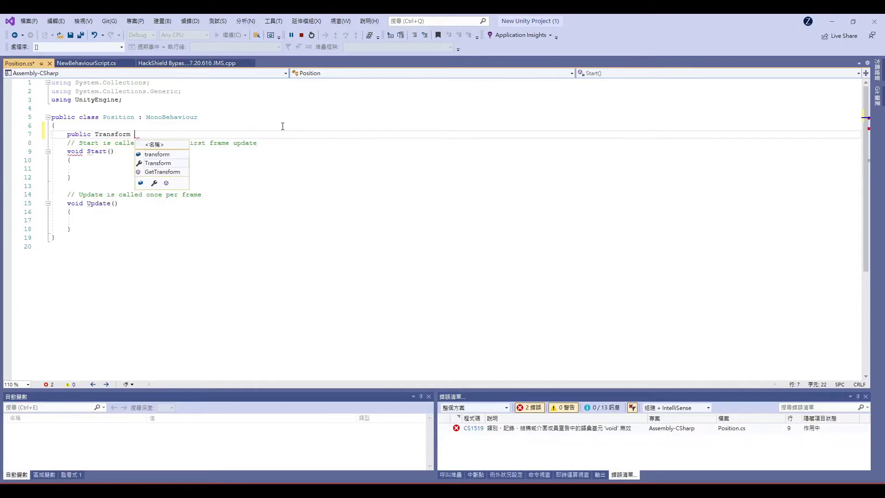
pyautogui.write(' pre')
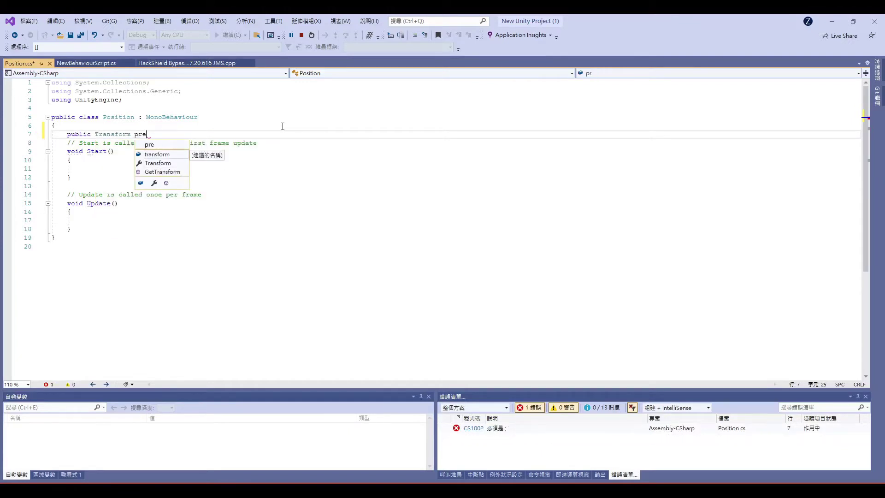
pyautogui.write('fab')
pyautogui.write(';')
pyautogui.press('Return')
pyautogui.click(139, 152)
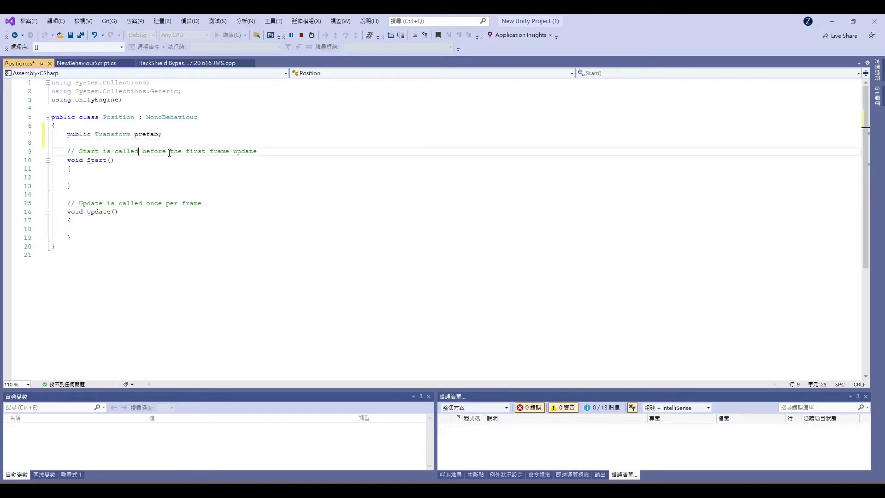
pyautogui.hotkey('ctrl', 's')
pyautogui.click(300, 160)
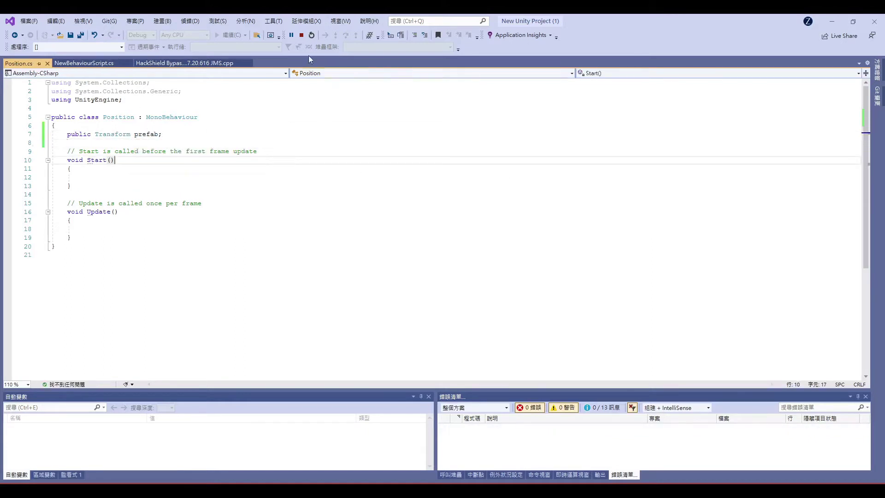
# Attach the Position script to the Terrain, showing its Prefab field as None (Transform).
pyautogui.click(833, 21)
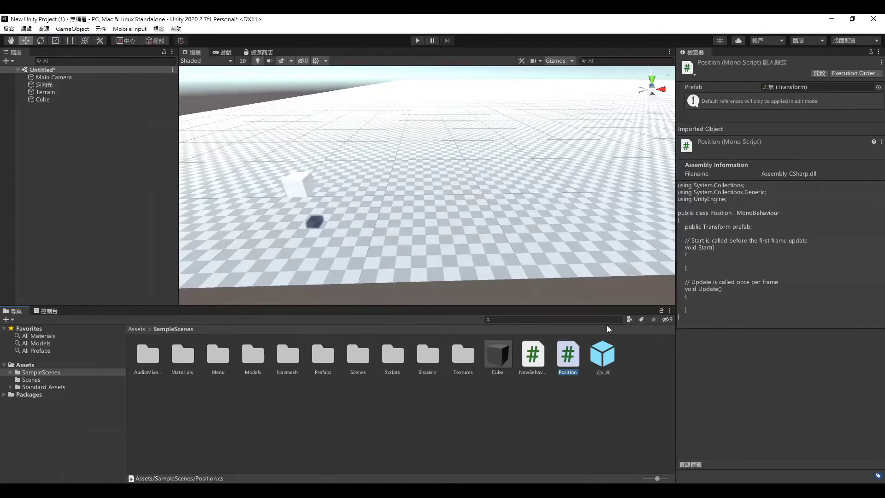
pyautogui.click(619, 444)
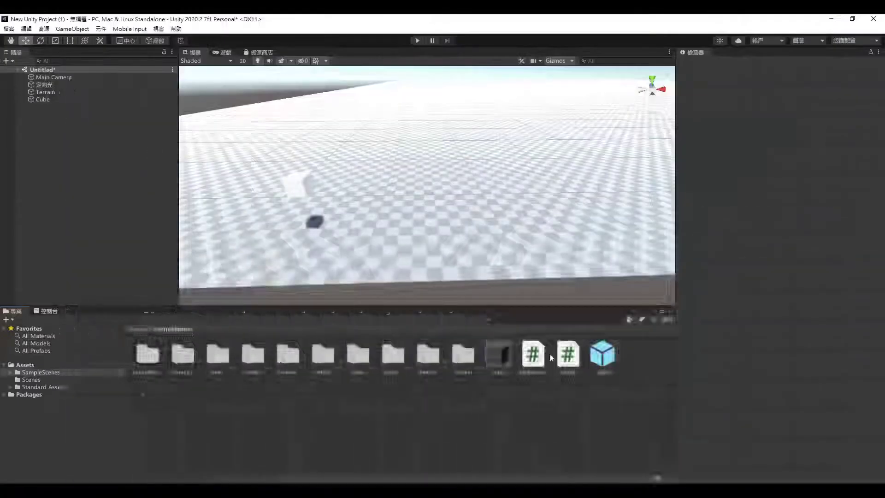
pyautogui.moveTo(568, 355); pyautogui.dragTo(51, 94)
pyautogui.click(49, 92)
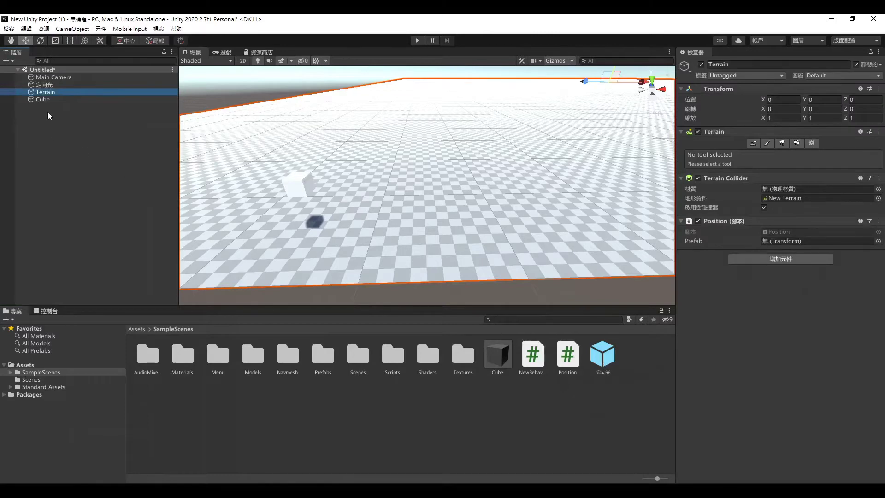
# Turn the Cube into a prefab, deleting the extra copy and keeping Cube 1.
pyautogui.click(62, 99)
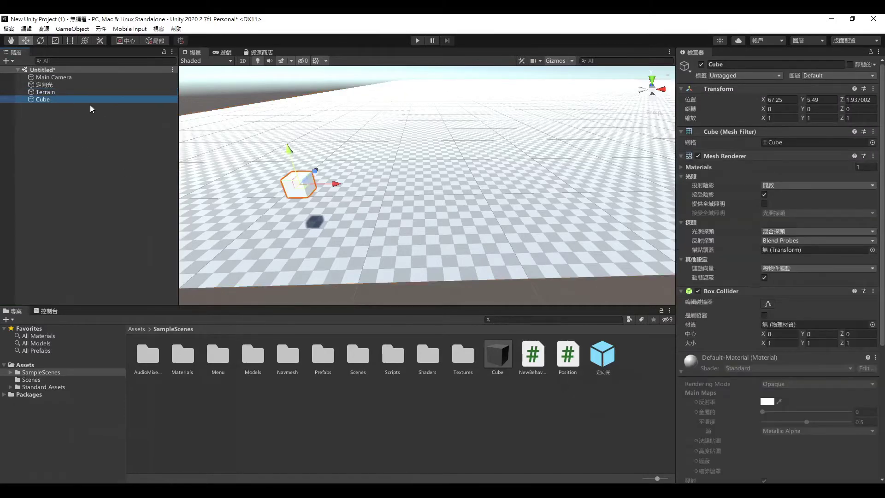
pyautogui.moveTo(112, 101); pyautogui.dragTo(553, 360)
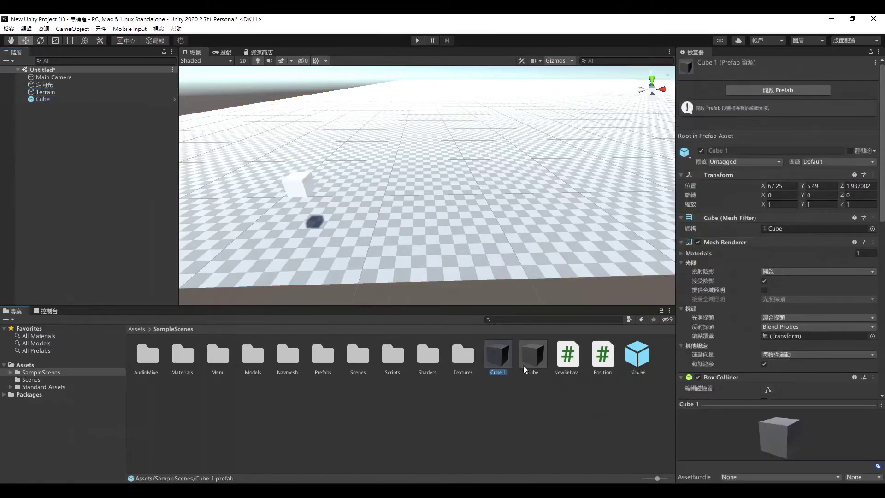
pyautogui.press('Delete')
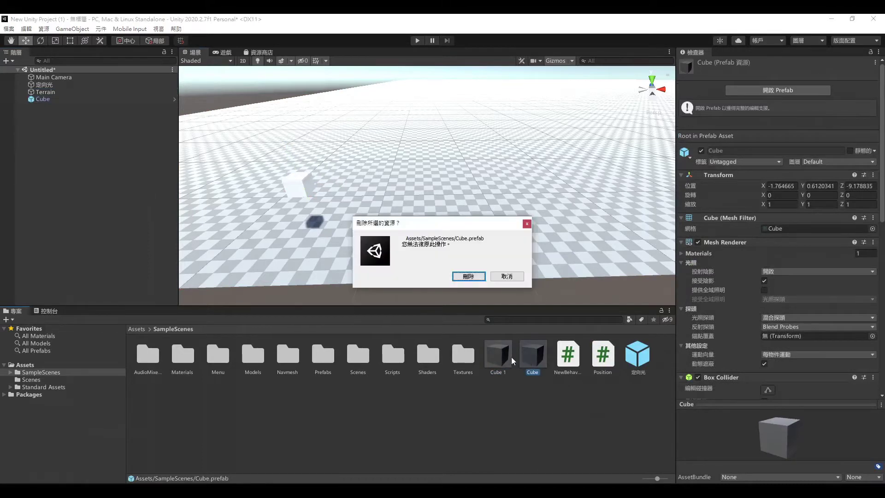
pyautogui.click(468, 276)
pyautogui.click(502, 359)
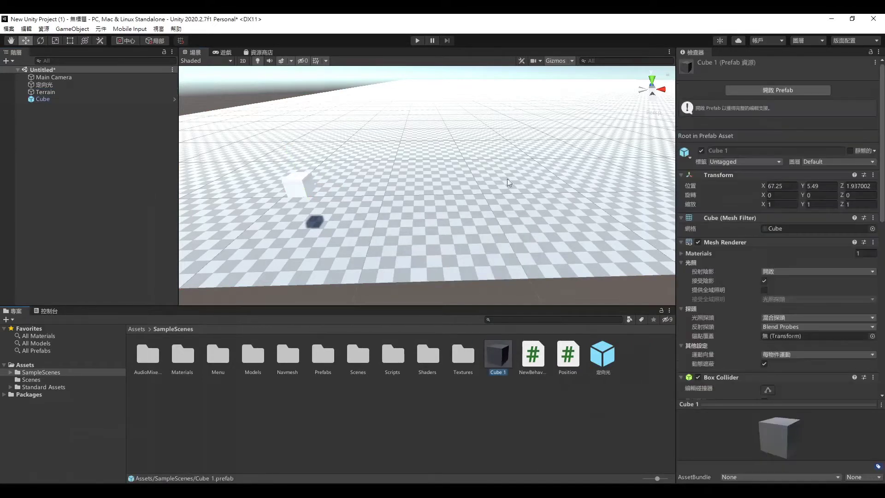
# Assign Cube 1 to the Terrain's Position Prefab slot and reopen the script.
pyautogui.click(52, 92)
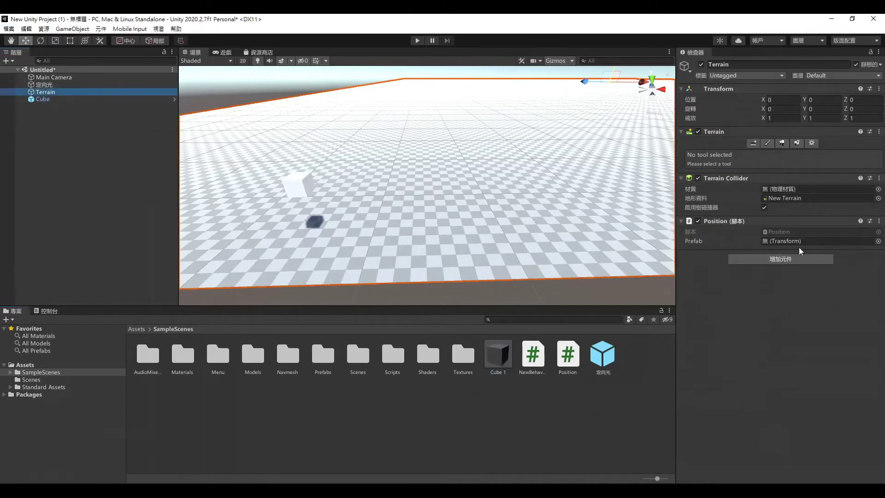
pyautogui.moveTo(499, 355); pyautogui.dragTo(795, 242)
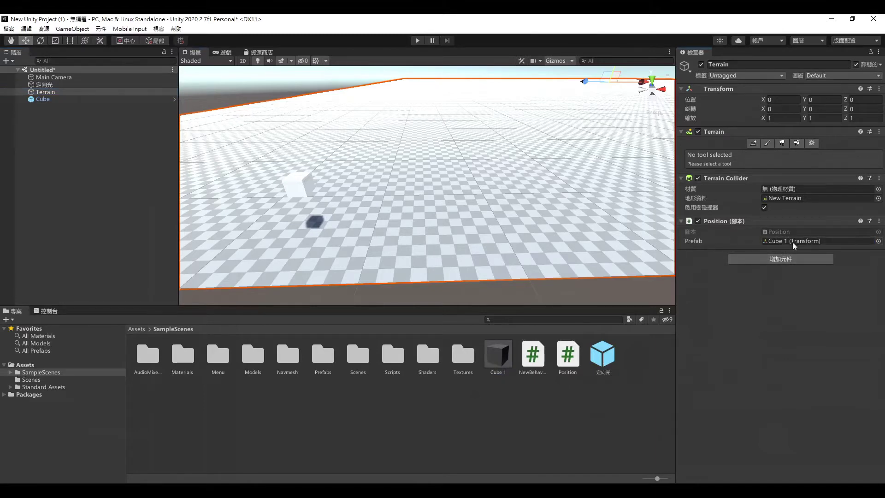
pyautogui.doubleClick(779, 231)
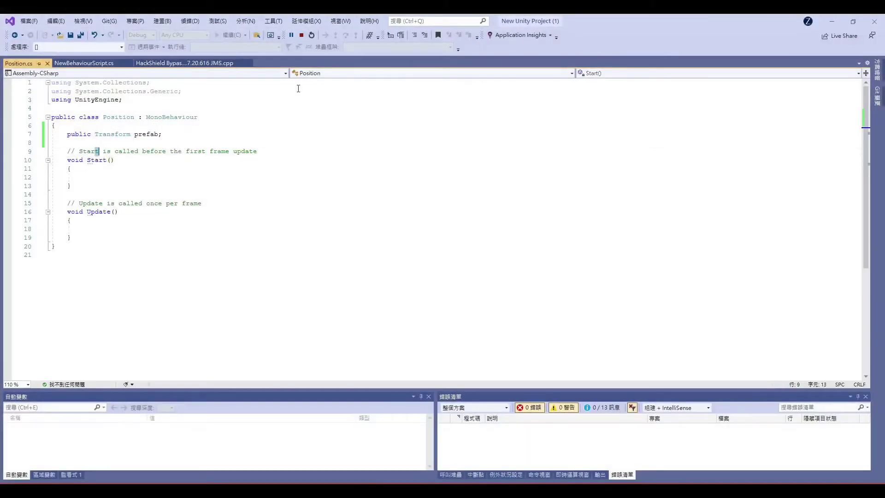
# Insert an Instantiate call into Start() using the IntelliSense suggestion.
pyautogui.doubleClick(143, 134)
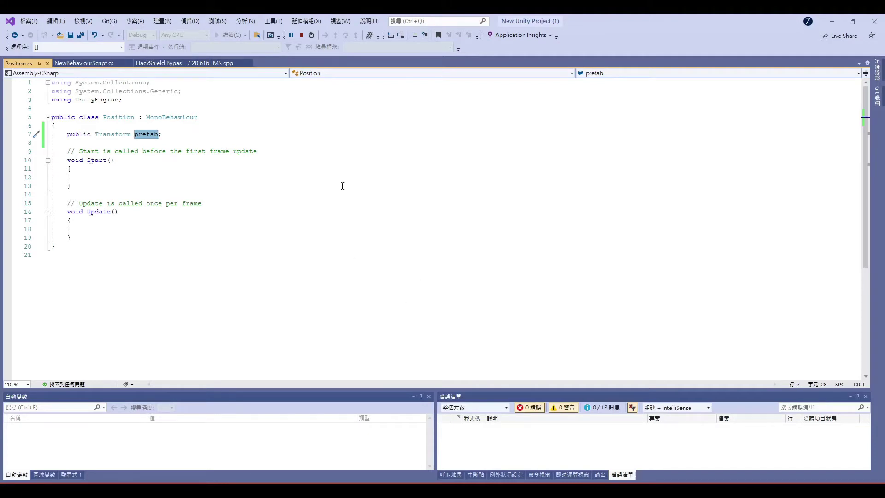
pyautogui.click(109, 181)
pyautogui.write('G')
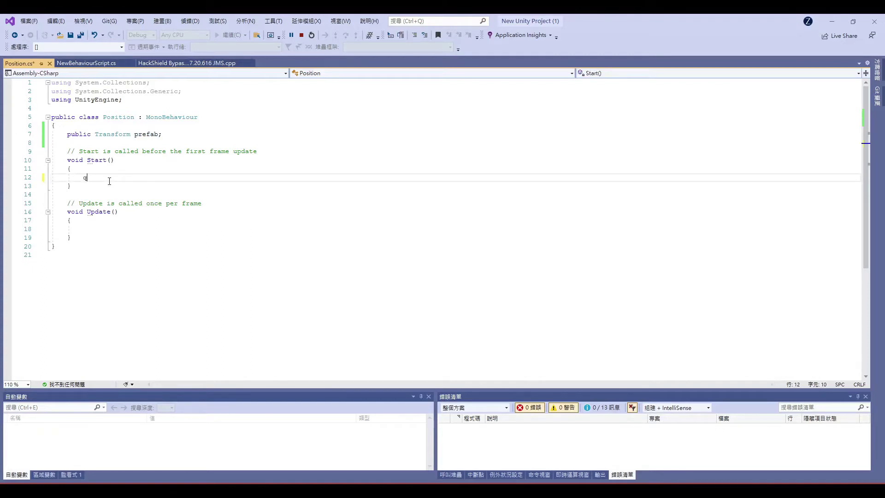
pyautogui.write('in')
pyautogui.press('Down')
pyautogui.press('Down')
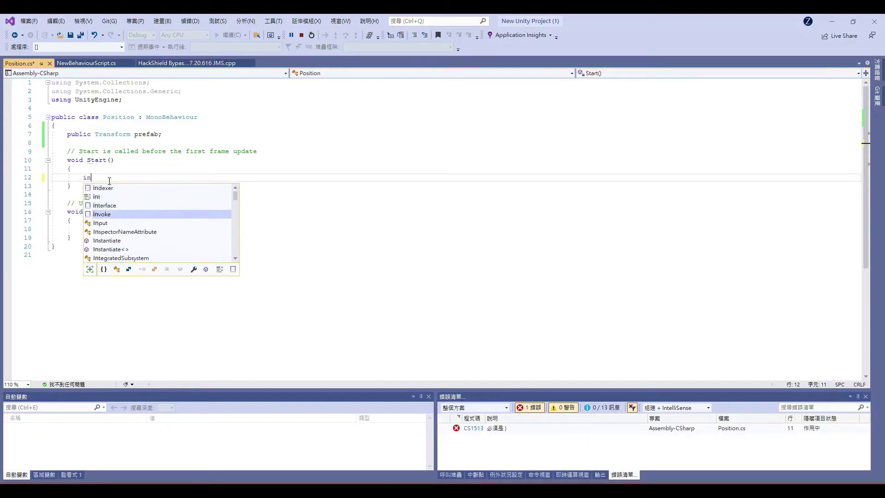
pyautogui.press('Down')
pyautogui.press('Down')
pyautogui.press('Down')
pyautogui.press('Tab')
pyautogui.write('(')
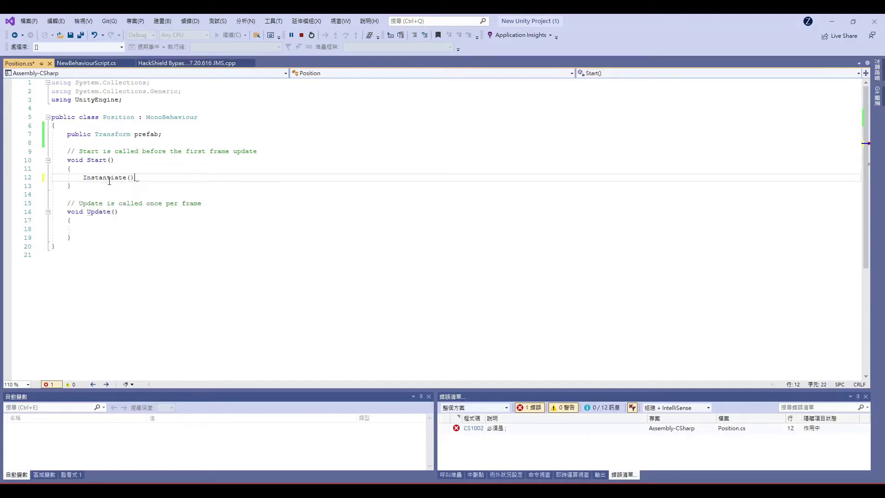
pyautogui.press('Escape')
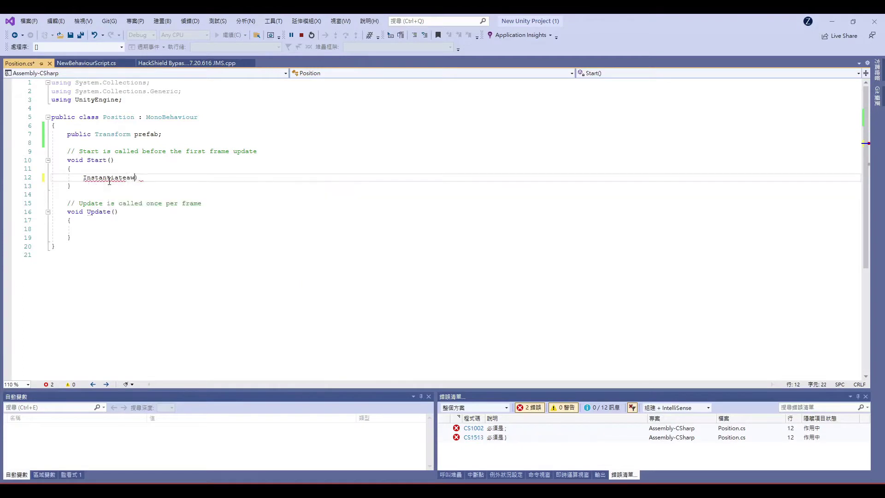
pyautogui.write('(')
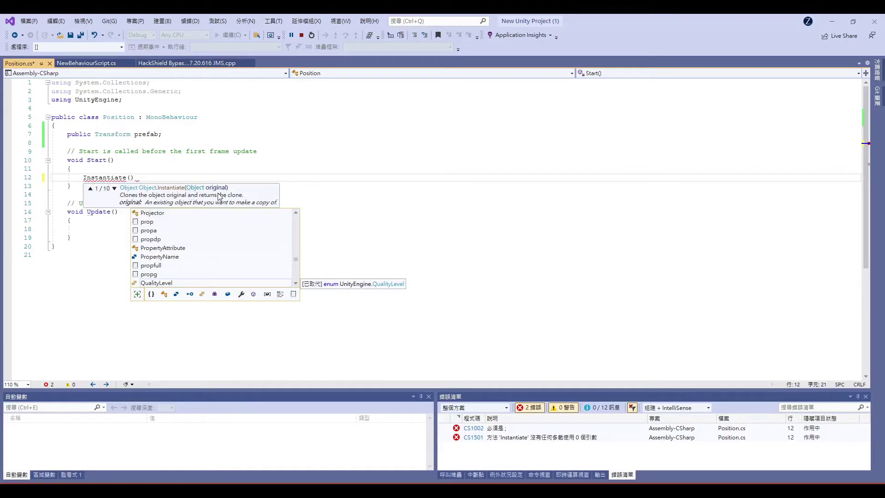
# Complete the call as Instantiate(prefab); and save, returning to Unity.
pyautogui.click(147, 134)
pyautogui.click(132, 177)
pyautogui.write('prefab);')
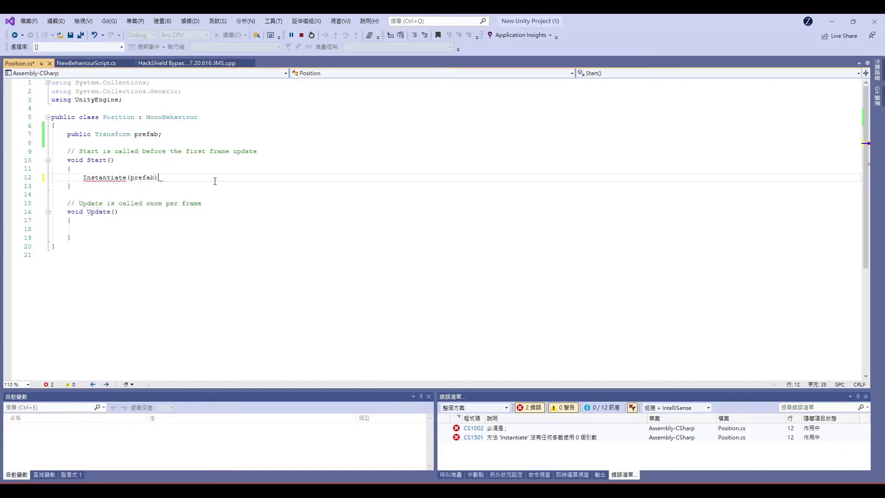
pyautogui.click(249, 134)
pyautogui.hotkey('ctrl', 's')
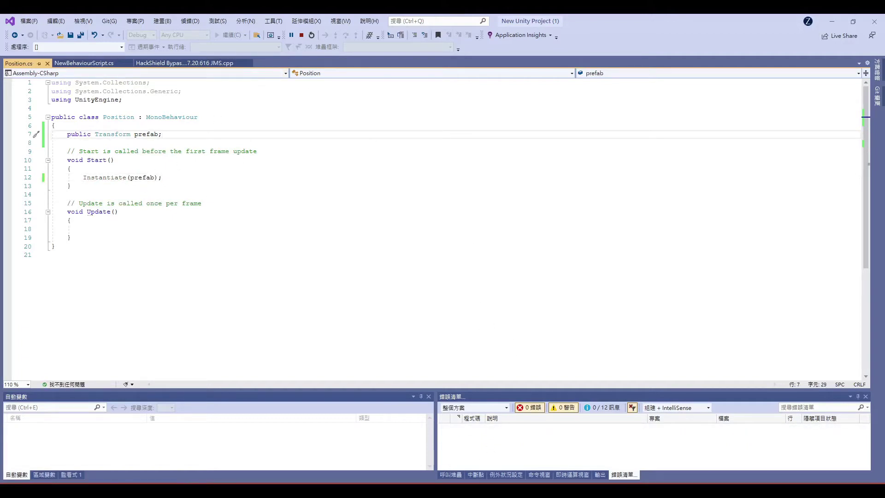
pyautogui.hotkey('alt', 'Tab')
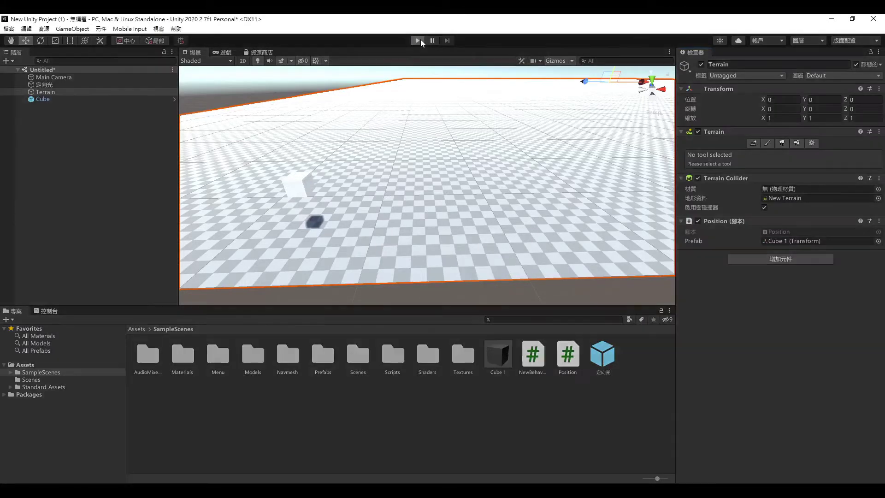
pyautogui.click(417, 41)
pyautogui.click(62, 106)
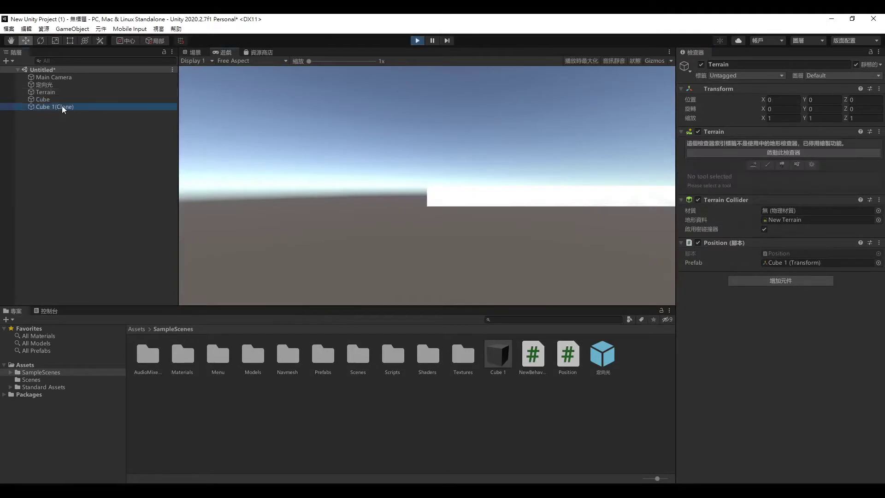
pyautogui.click(492, 169)
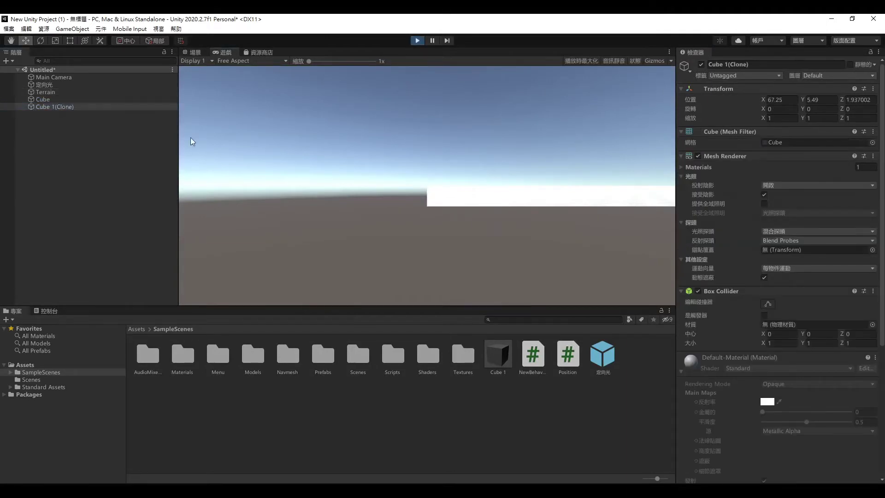
pyautogui.click(415, 238)
pyautogui.click(417, 41)
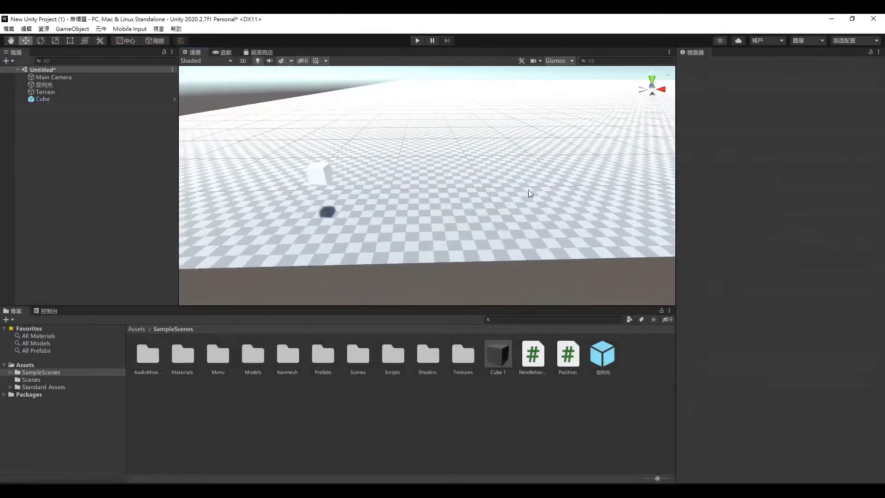
# Select the Main Camera and move it along X toward the cube and higher.
pyautogui.doubleClick(54, 77)
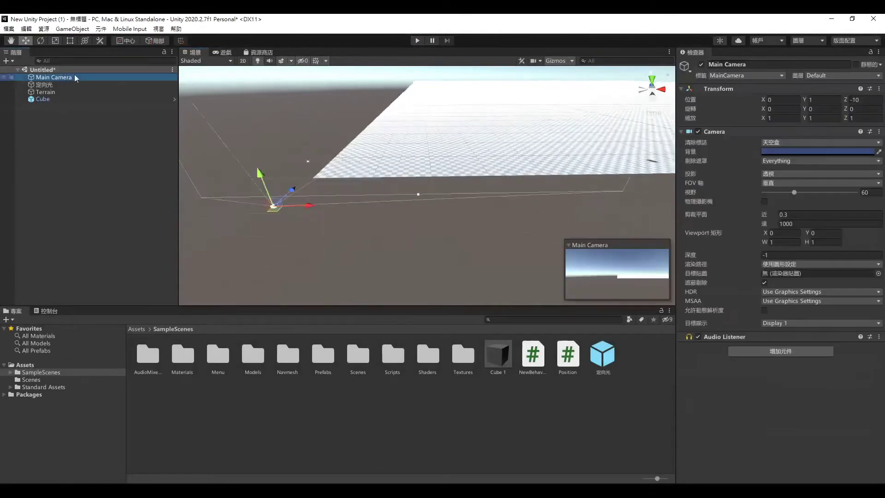
pyautogui.moveTo(516, 147); pyautogui.dragTo(294, 207, button='right')
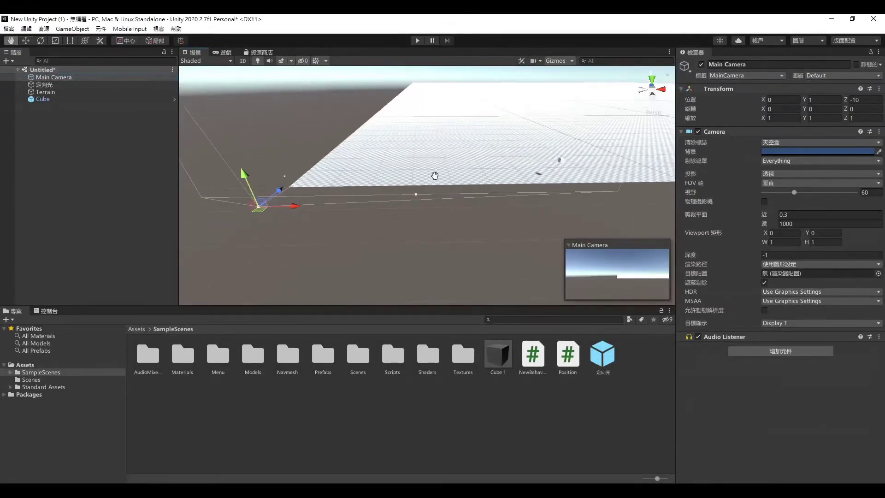
pyautogui.moveTo(294, 207); pyautogui.dragTo(614, 207)
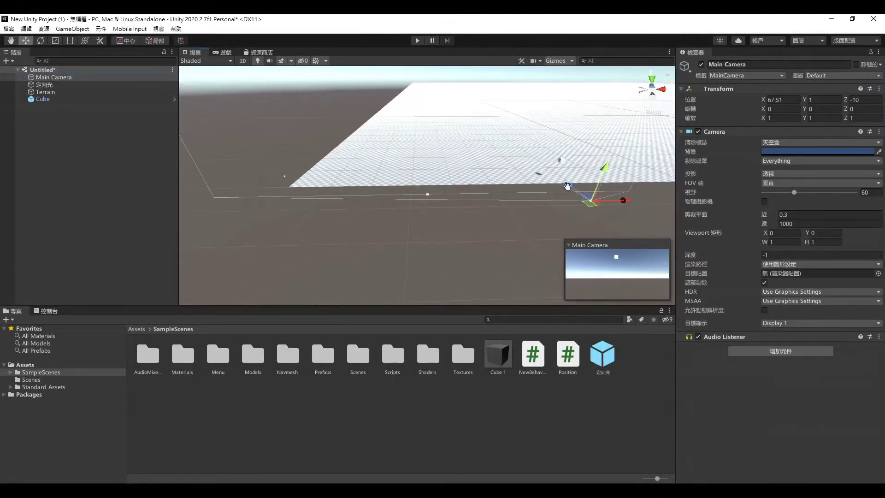
pyautogui.moveTo(569, 189); pyautogui.dragTo(476, 192, button='middle')
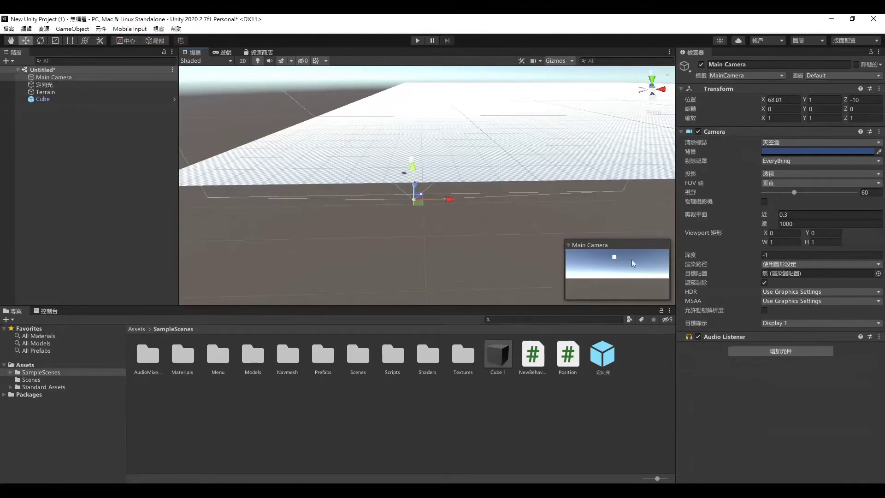
pyautogui.moveTo(412, 167); pyautogui.dragTo(429, 135)
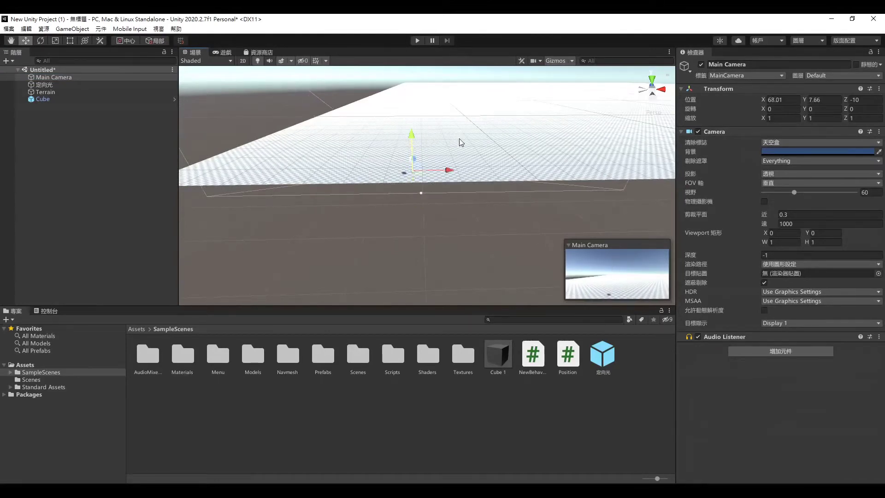
pyautogui.moveTo(460, 142); pyautogui.dragTo(445, 231, button='middle')
# Tilt the camera down 25.004 degrees and settle it at Y 7.7, Z -1.7.
pyautogui.press('e')
pyautogui.moveTo(410, 227); pyautogui.dragTo(420, 206)
pyautogui.press('w')
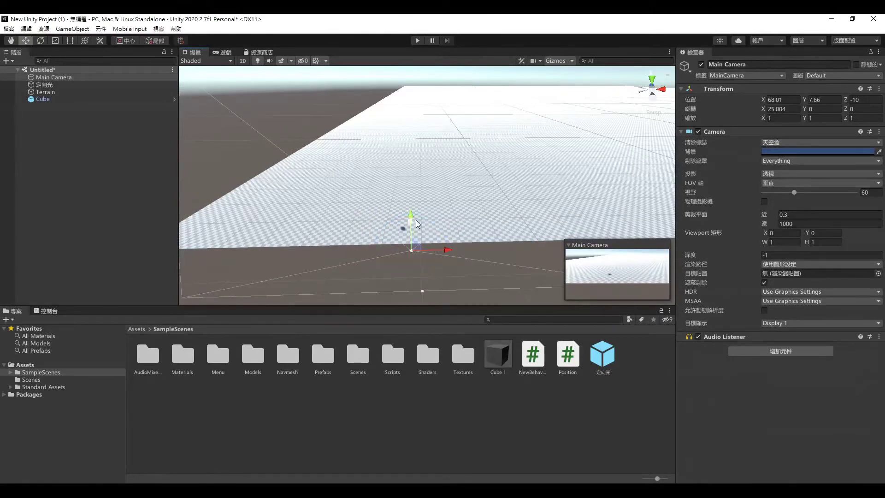
pyautogui.moveTo(437, 224); pyautogui.dragTo(326, 231, button='middle')
pyautogui.moveTo(298, 248); pyautogui.dragTo(312, 220)
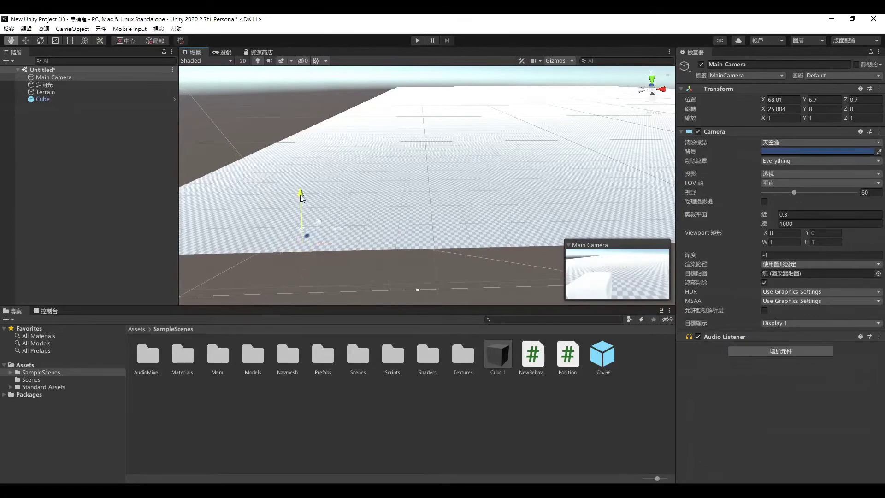
pyautogui.moveTo(311, 220); pyautogui.dragTo(292, 231)
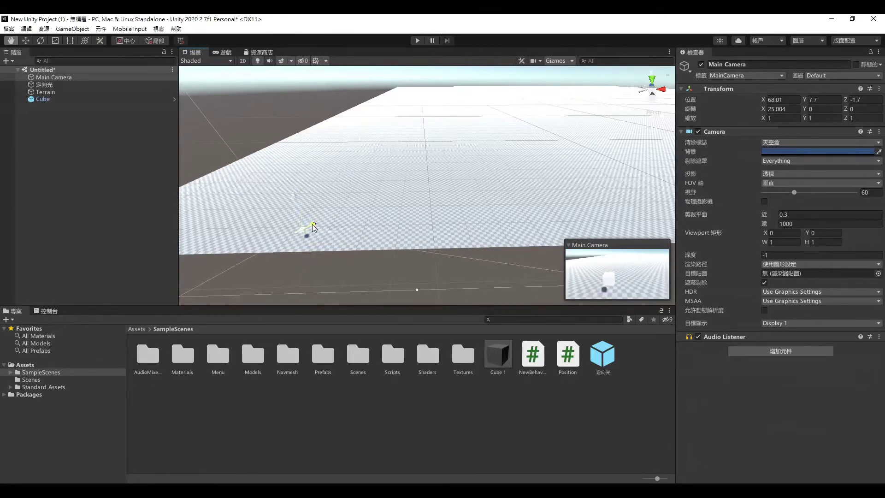
pyautogui.click(421, 41)
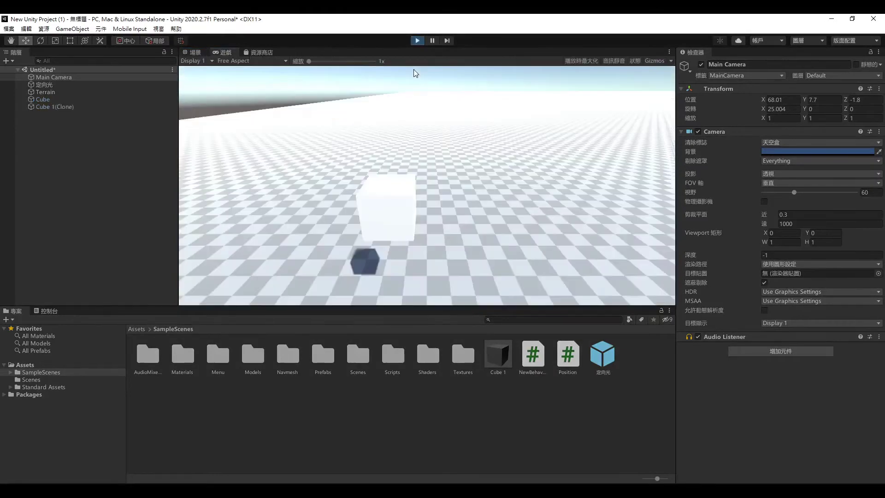
pyautogui.click(43, 99)
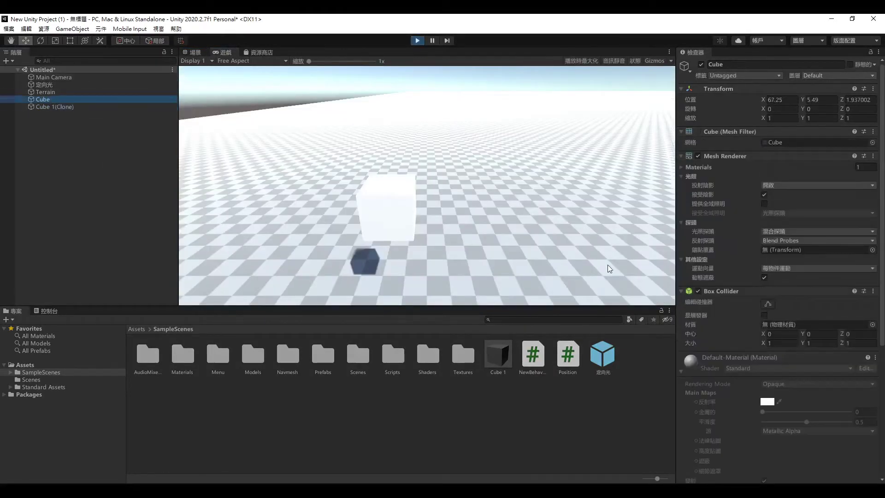
pyautogui.click(57, 104)
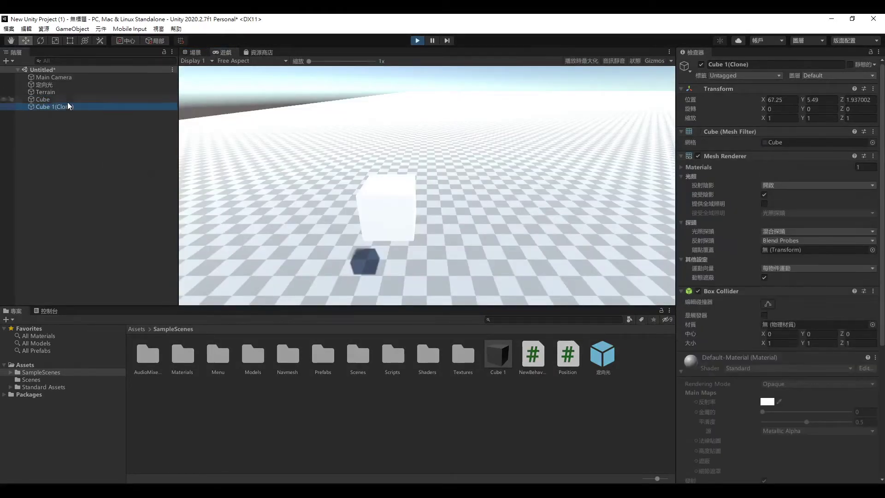
pyautogui.click(71, 106)
pyautogui.click(790, 100)
pyautogui.rightClick(73, 107)
pyautogui.click(65, 109)
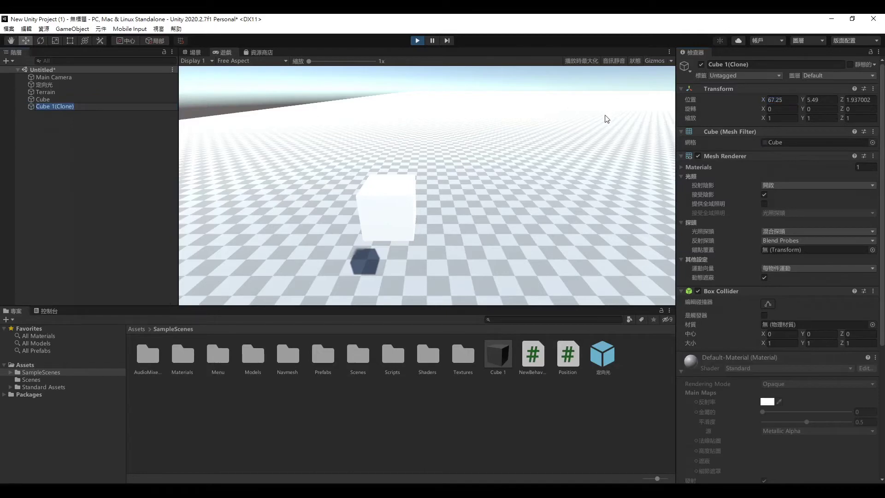
pyautogui.click(814, 99)
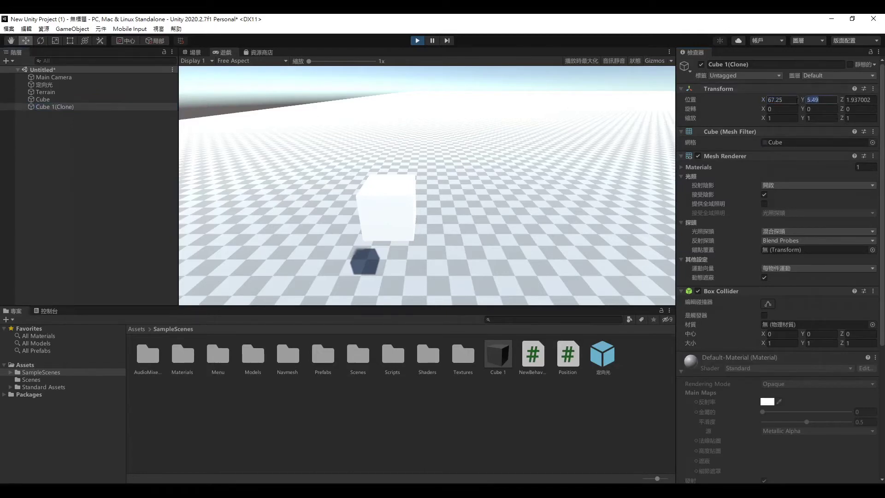
pyautogui.click(783, 101)
pyautogui.write('699')
pyautogui.press('BackSpace')
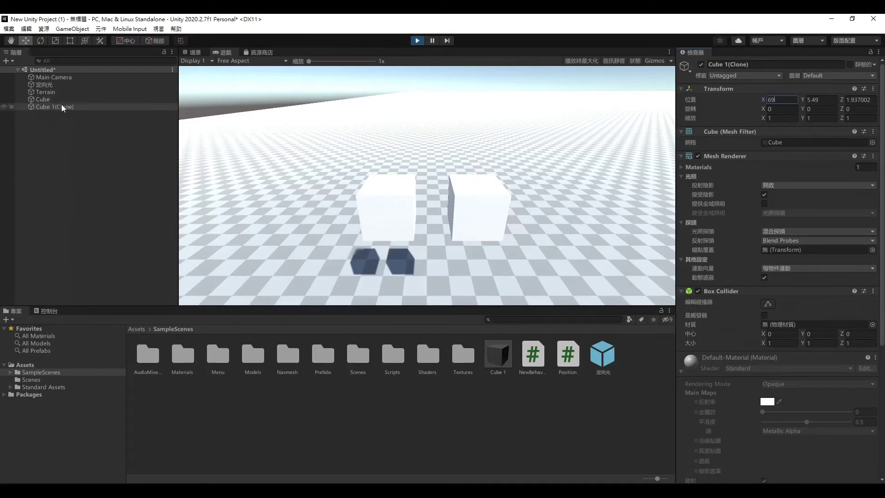
pyautogui.click(417, 42)
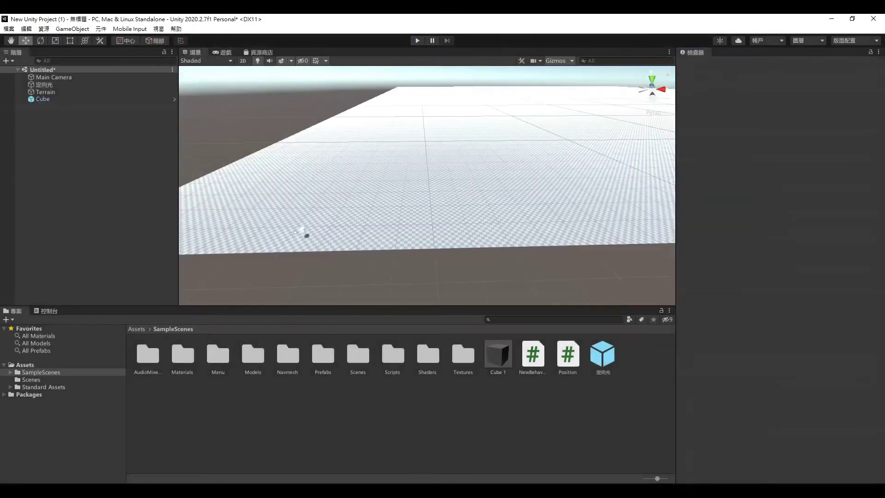
# Copy the Instantiate(prefab) line in Start(), undoing a stray duplicate.
pyautogui.hotkey('alt', 'Tab')
pyautogui.click(111, 177)
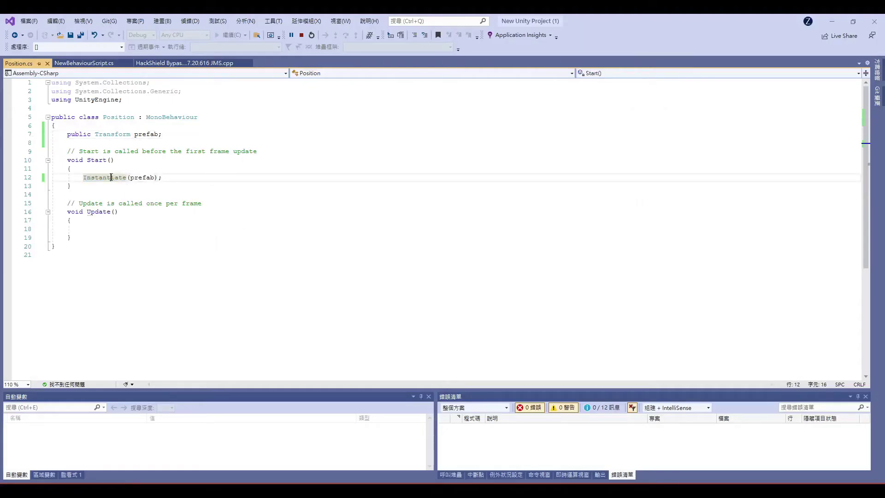
pyautogui.click(118, 179)
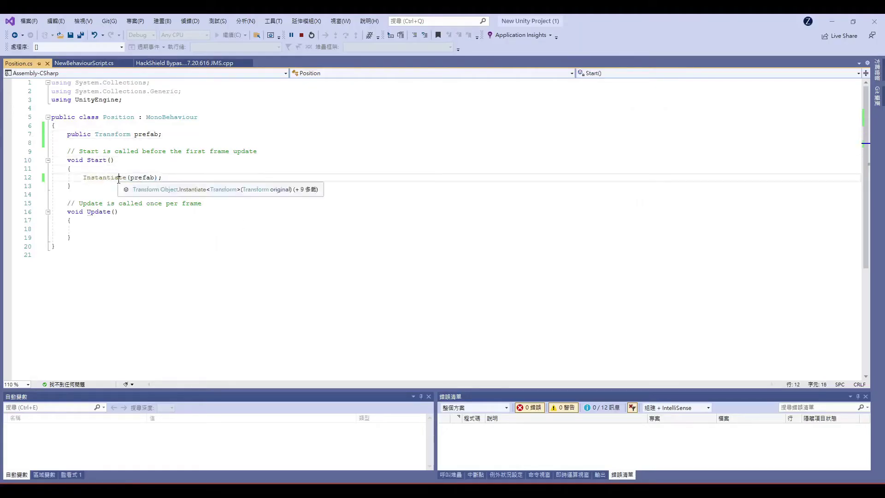
pyautogui.tripleClick(118, 179)
pyautogui.hotkey('ctrl', 'c')
pyautogui.click(178, 177)
pyautogui.press('Return')
pyautogui.hotkey('ctrl', 'v')
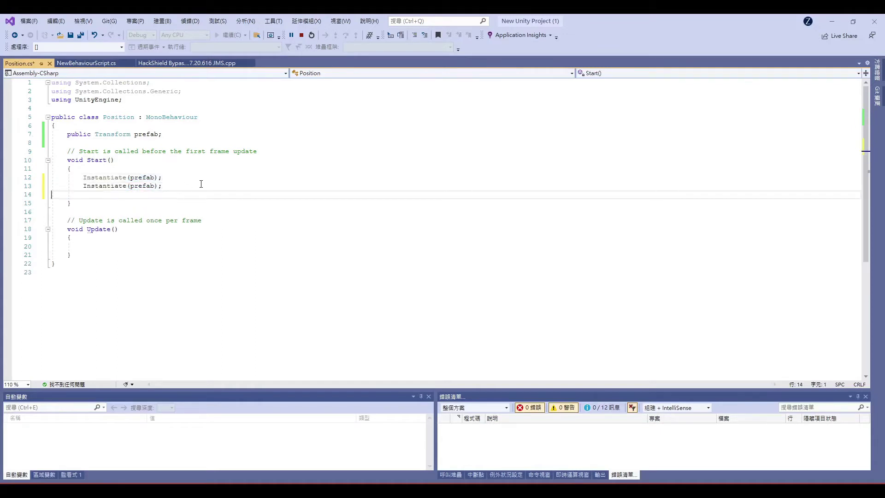
pyautogui.hotkey('ctrl', 'z')
# Write a for (int i=0; i<10; i++) loop with an empty body above Instantiate.
pyautogui.click(170, 169)
pyautogui.press('Return')
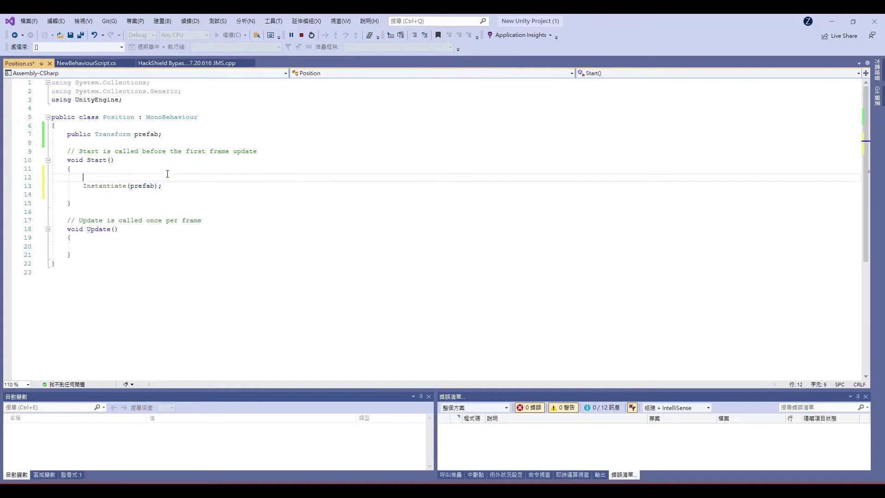
pyautogui.write('for')
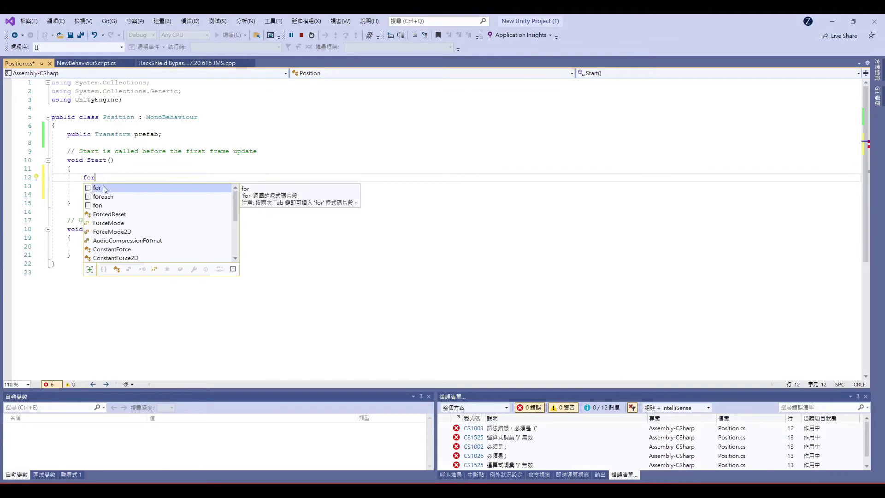
pyautogui.press('Escape')
pyautogui.hotkey('ctrl', 'shift', 'Left')
pyautogui.write('for')
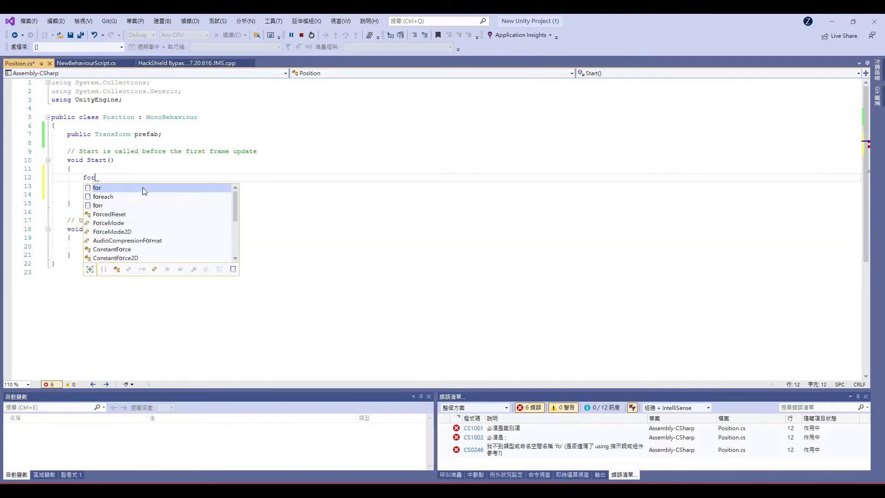
pyautogui.write('()')
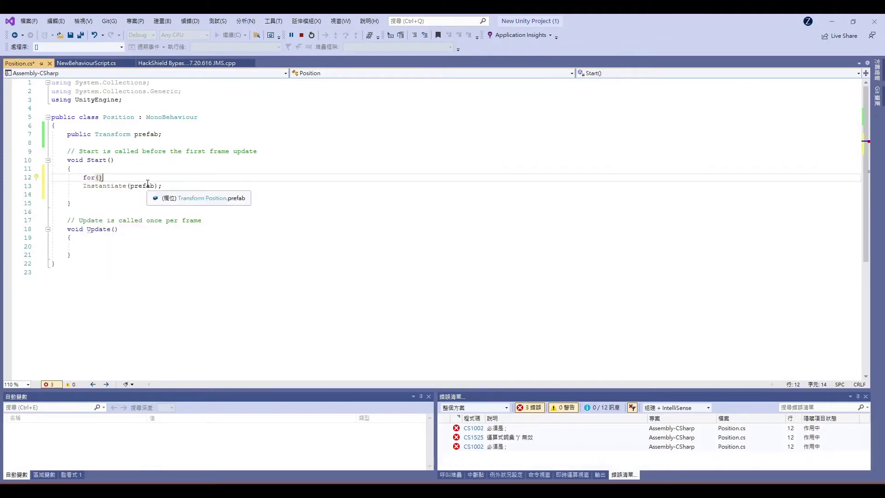
pyautogui.press('Return')
pyautogui.write('{')
pyautogui.press('Return')
pyautogui.press('Return')
pyautogui.click(104, 178)
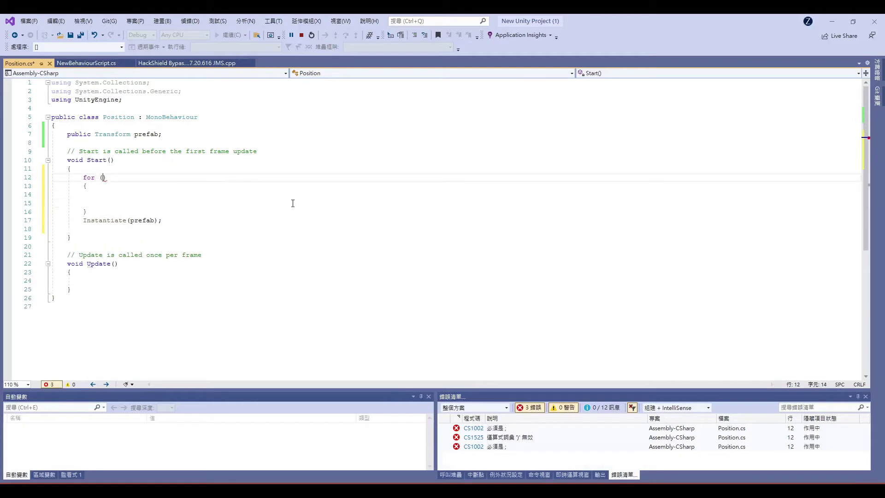
pyautogui.write('int i')
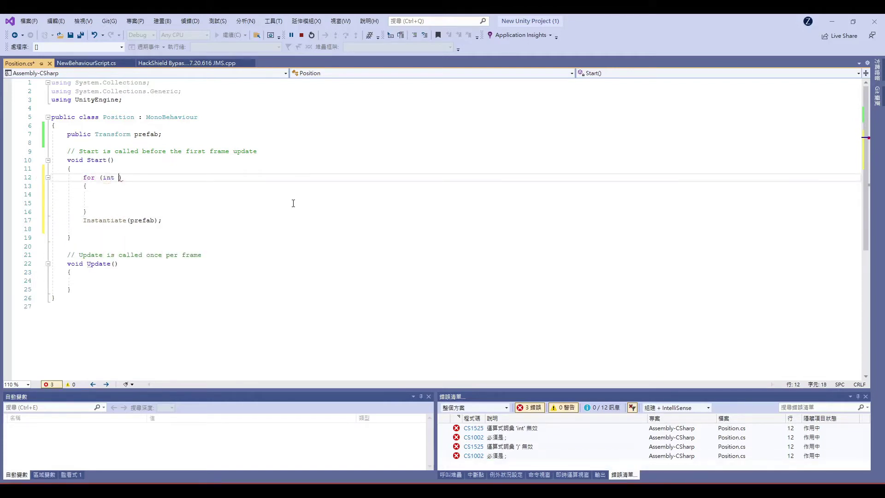
pyautogui.write('=')
pyautogui.write('0')
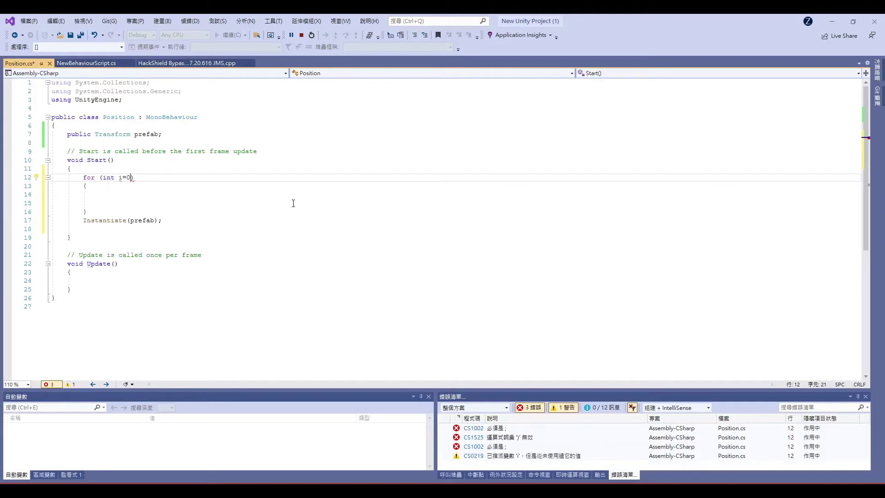
pyautogui.write('; i<10')
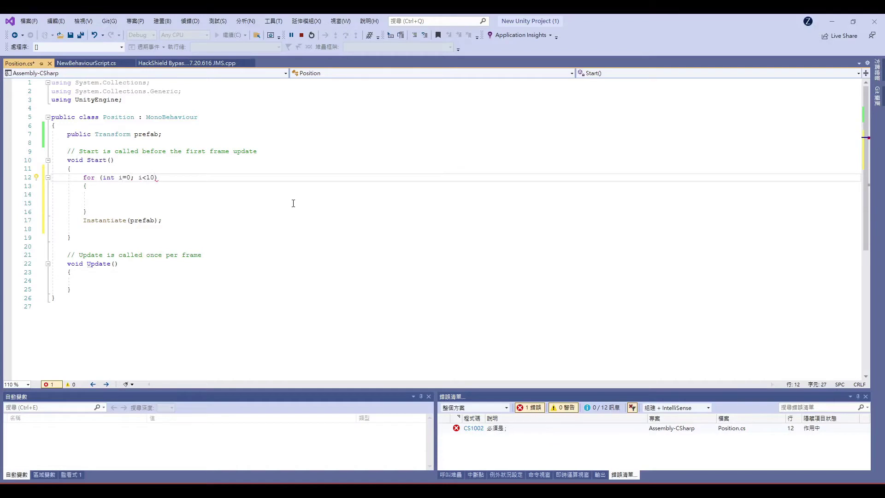
pyautogui.write('; i++')
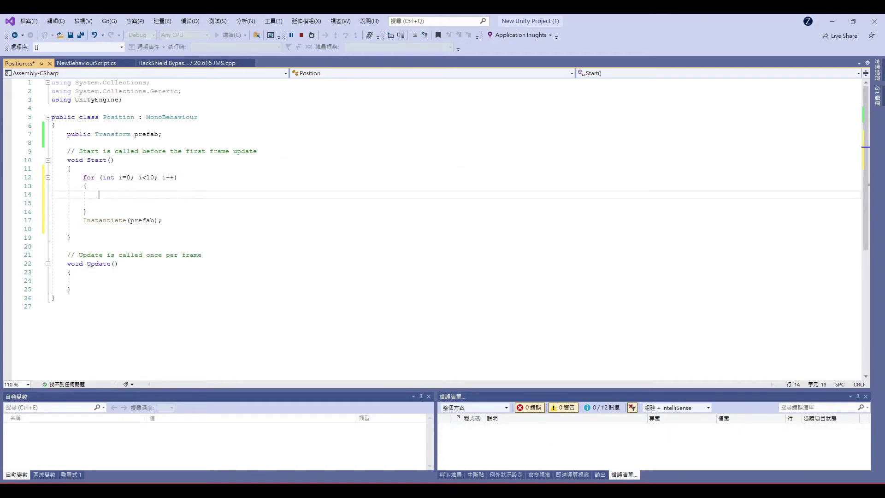
# Move Instantiate(prefab); into the loop body and save the script.
pyautogui.doubleClick(144, 221)
pyautogui.click(144, 221)
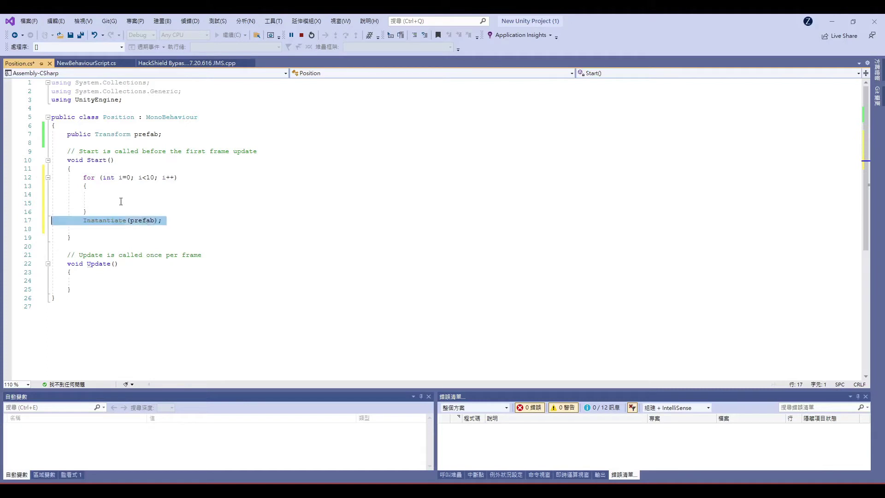
pyautogui.hotkey('ctrl', 'x')
pyautogui.click(113, 197)
pyautogui.hotkey('ctrl', 'v')
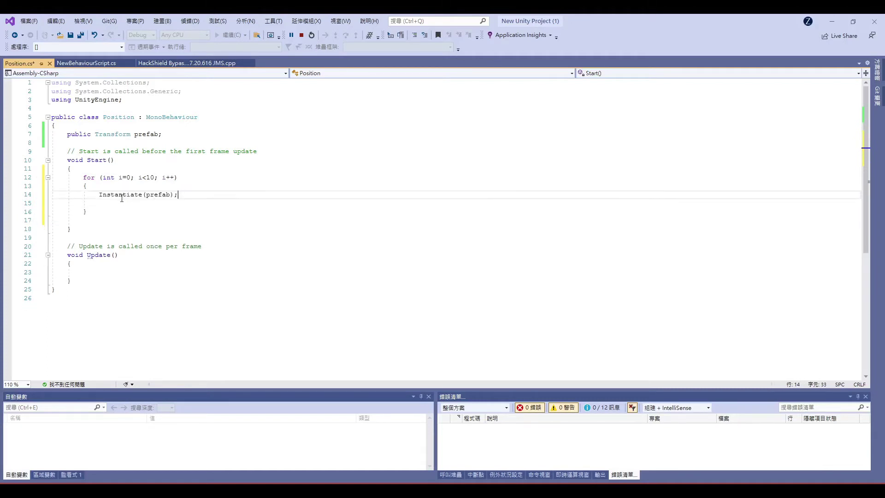
pyautogui.press('BackSpace')
pyautogui.press('Up')
pyautogui.press('Up')
pyautogui.press('Up')
pyautogui.hotkey('ctrl', 's')
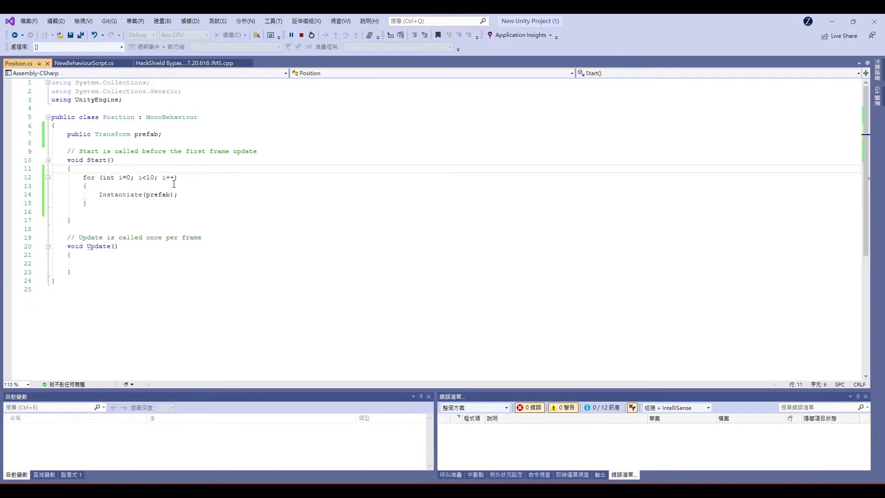
# Check the prefab references in the loop and field declaration, then minimize Visual Studio.
pyautogui.doubleClick(120, 195)
pyautogui.doubleClick(159, 194)
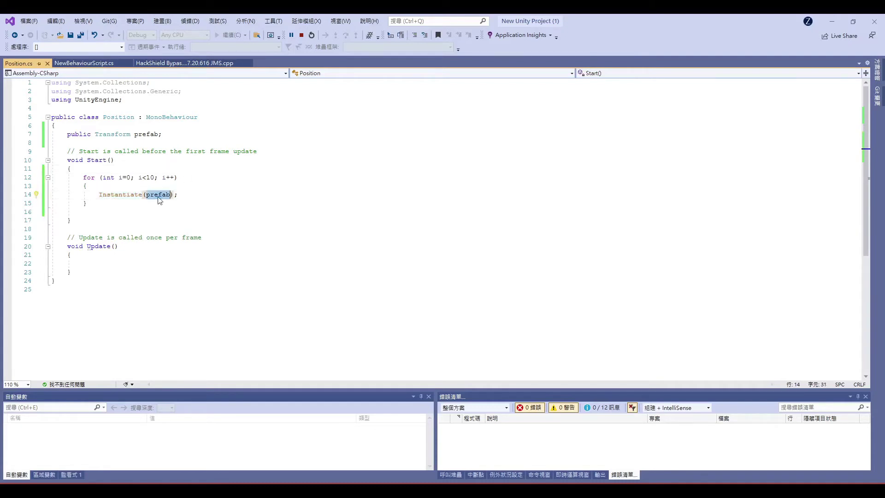
pyautogui.click(88, 185)
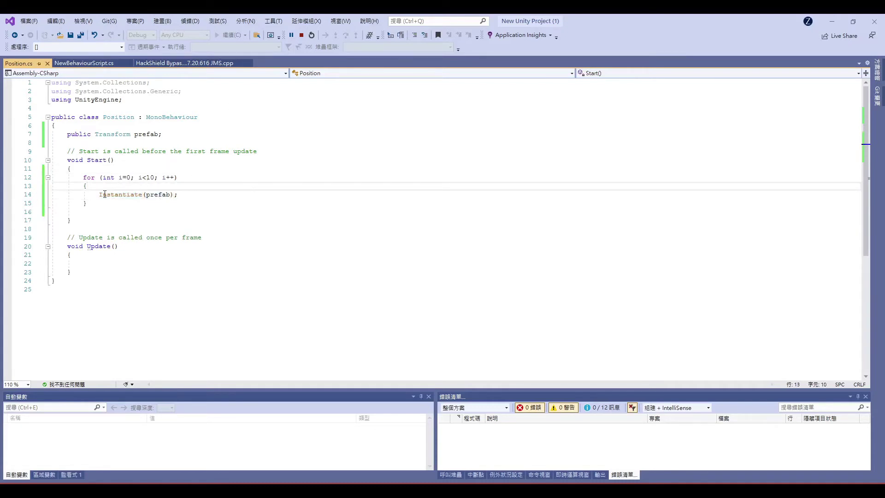
pyautogui.click(157, 194)
pyautogui.click(147, 133)
pyautogui.click(88, 202)
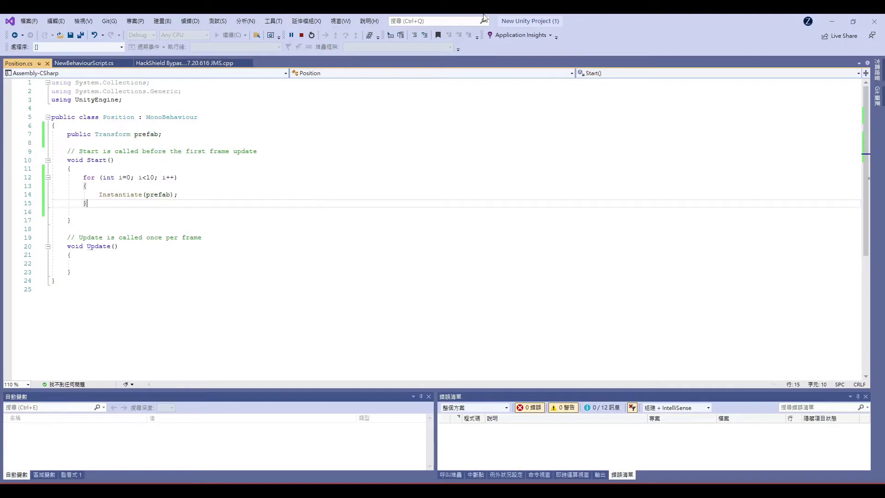
pyautogui.click(832, 21)
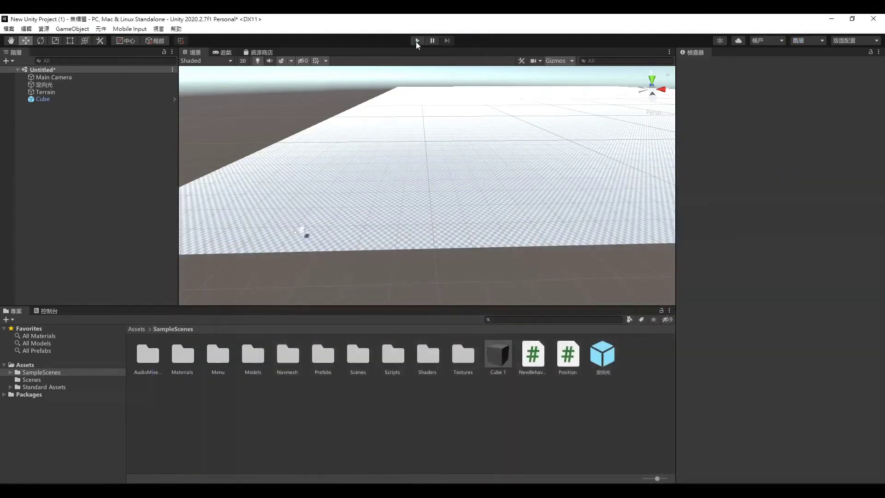
# Run the scene and inspect the positions of the ten Cube 1(Clone) copies.
pyautogui.click(417, 40)
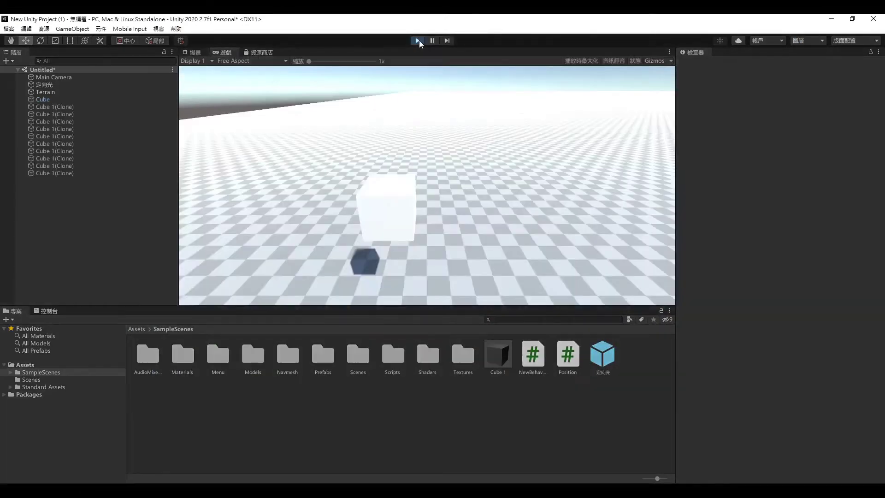
pyautogui.click(87, 107)
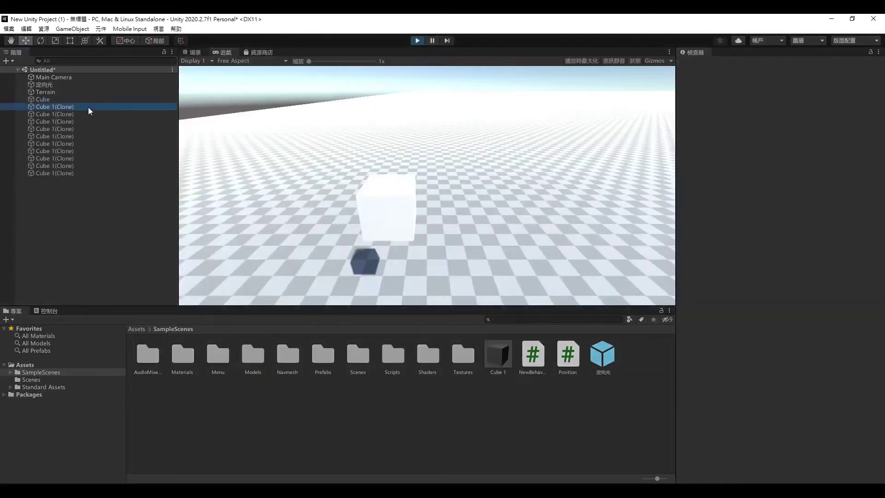
pyautogui.click(71, 173)
pyautogui.click(74, 151)
pyautogui.click(77, 171)
pyautogui.click(76, 165)
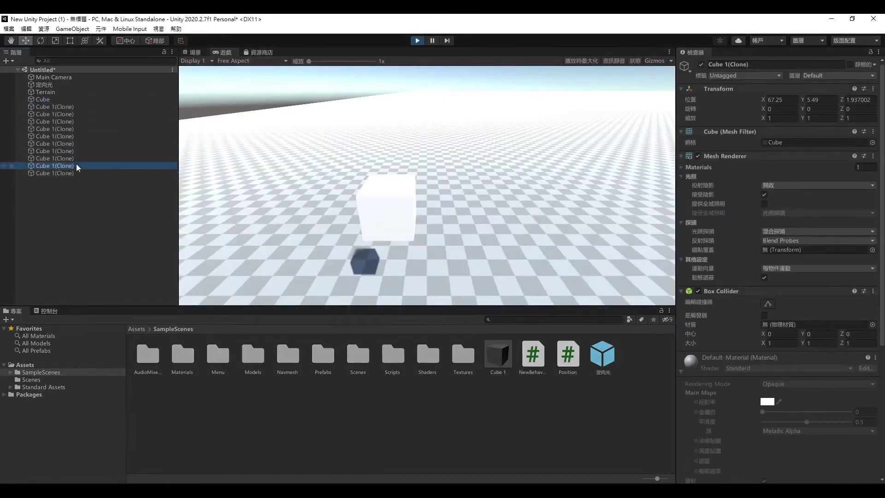
pyautogui.click(77, 151)
pyautogui.click(77, 143)
pyautogui.click(75, 138)
pyautogui.click(79, 130)
pyautogui.click(79, 122)
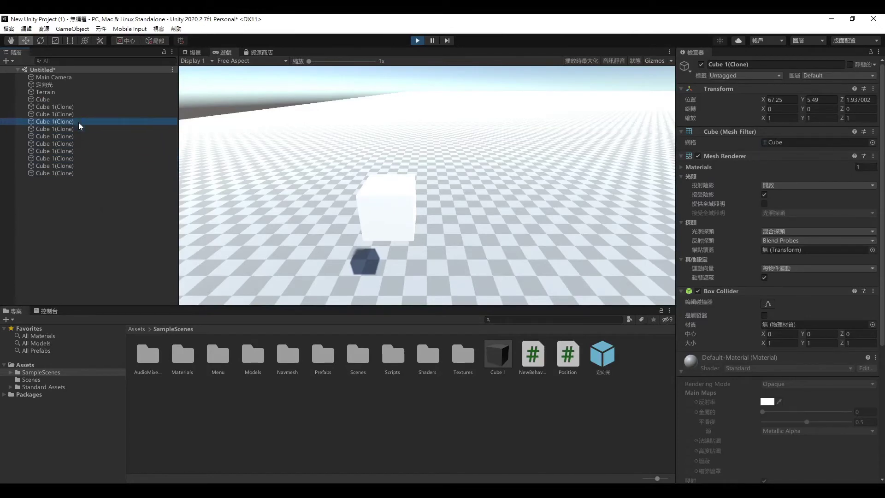
pyautogui.click(82, 114)
pyautogui.click(82, 106)
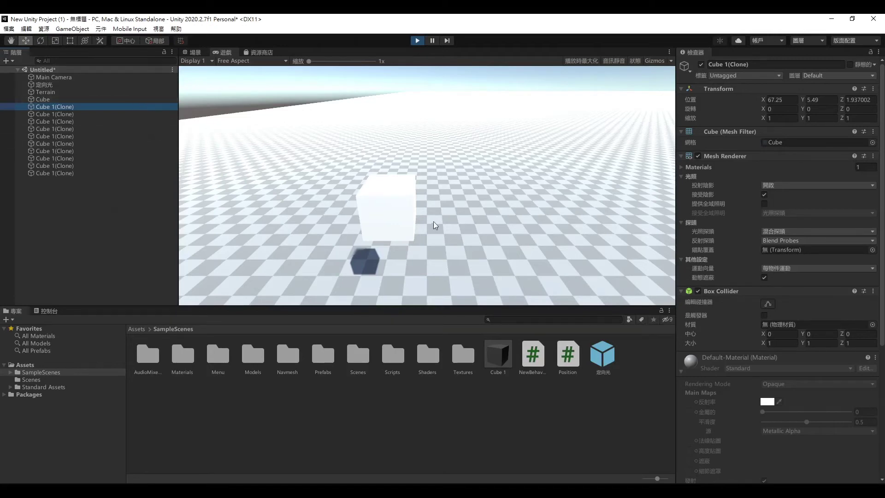
# Edit the last clone's Position X by typing 99, then stop the scene.
pyautogui.click(110, 173)
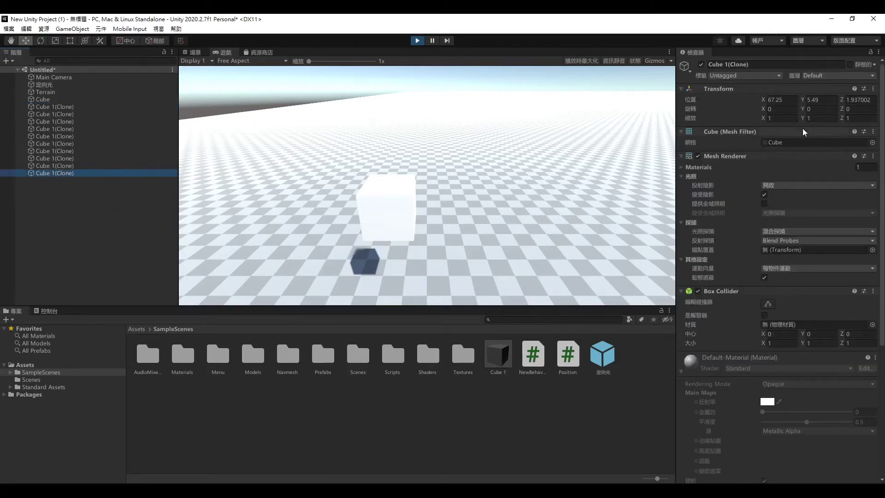
pyautogui.click(792, 100)
pyautogui.click(788, 100)
pyautogui.press('BackSpace')
pyautogui.press('BackSpace')
pyautogui.press('BackSpace')
pyautogui.write('9')
pyautogui.write('9')
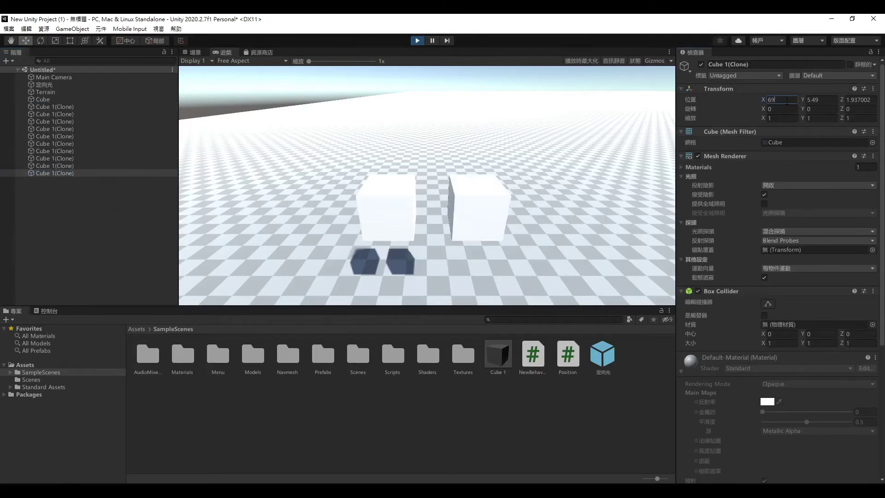
pyautogui.click(417, 40)
# Rerun the scene to recheck the first clone, then stop it.
pyautogui.click(66, 99)
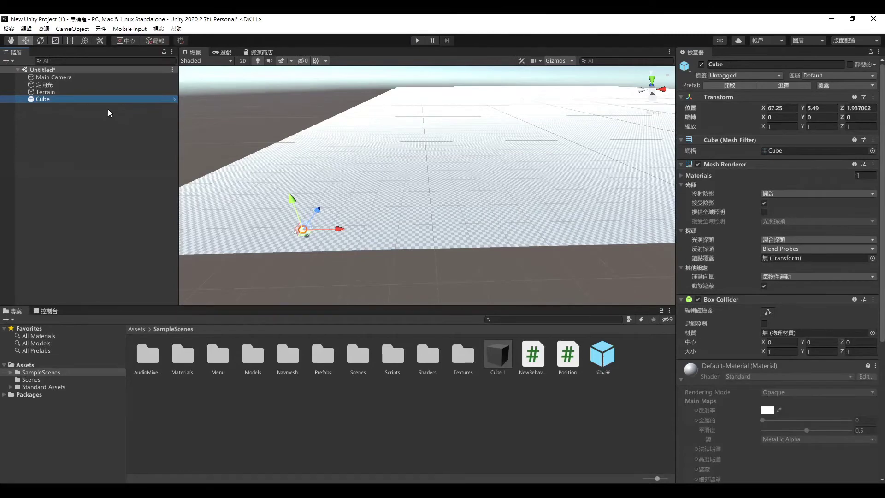
pyautogui.click(419, 41)
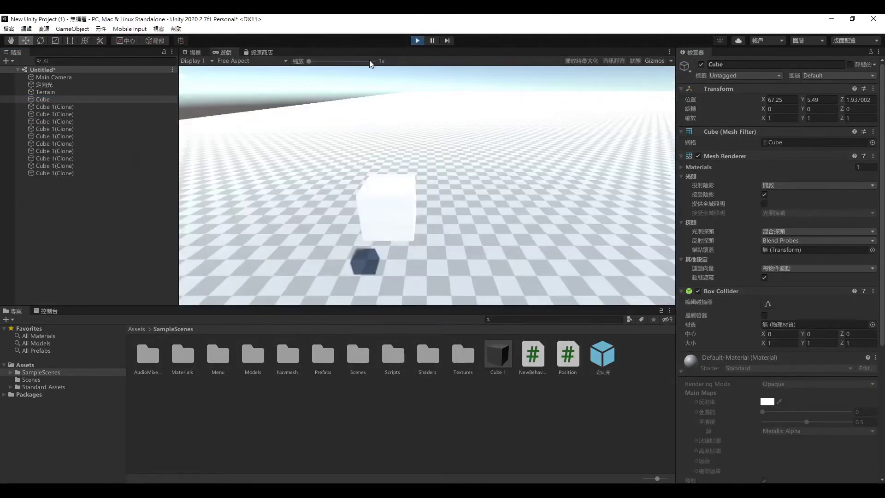
pyautogui.click(112, 113)
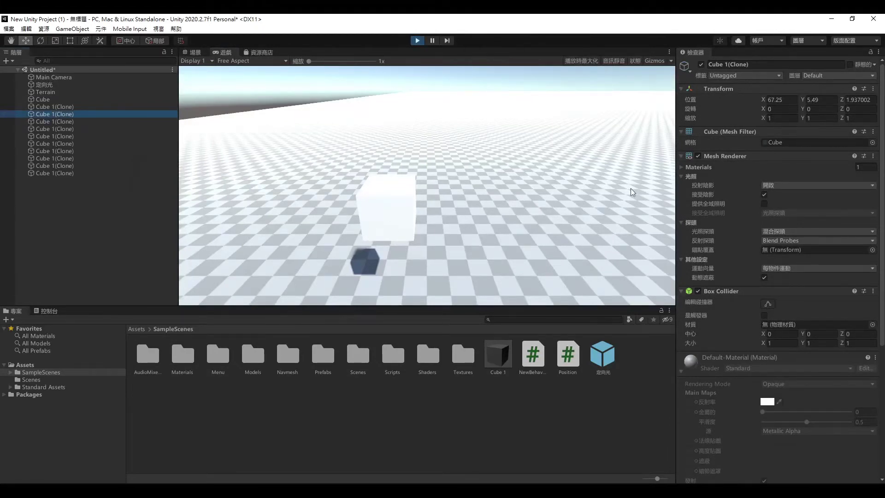
pyautogui.click(423, 43)
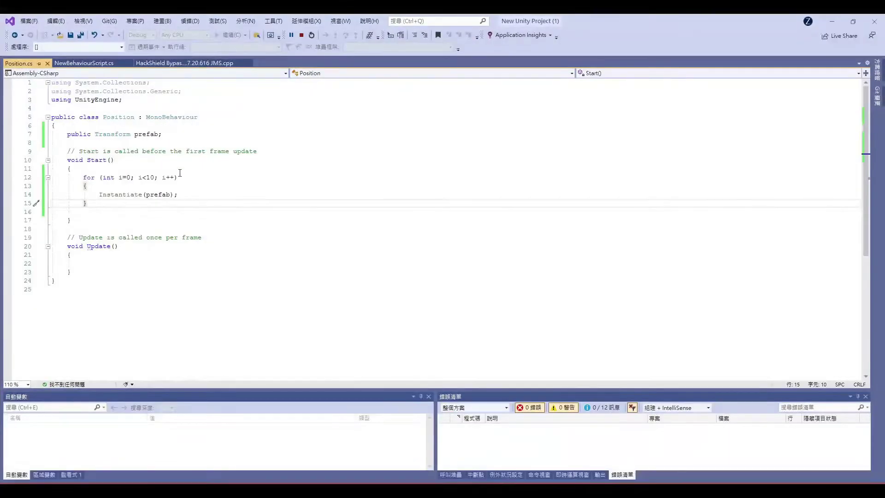
# Add a 'new Vector3(' argument after prefab in the Instantiate call.
pyautogui.click(177, 195)
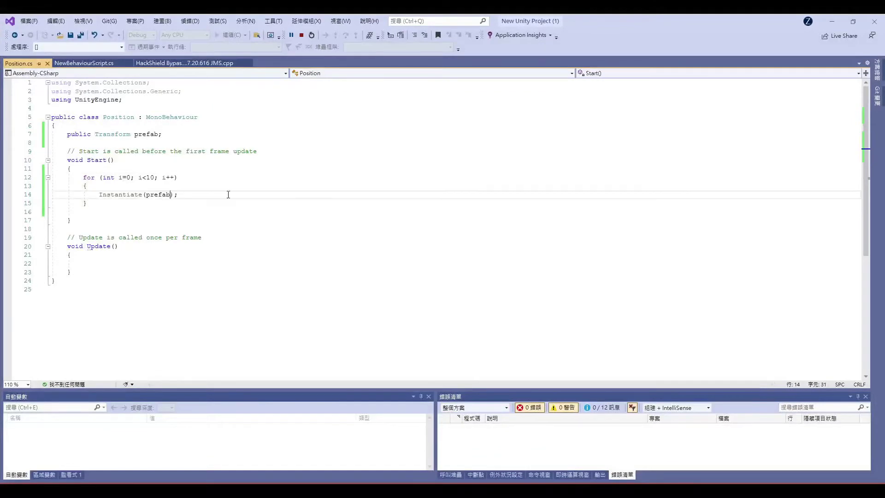
pyautogui.click(134, 195)
pyautogui.doubleClick(129, 194)
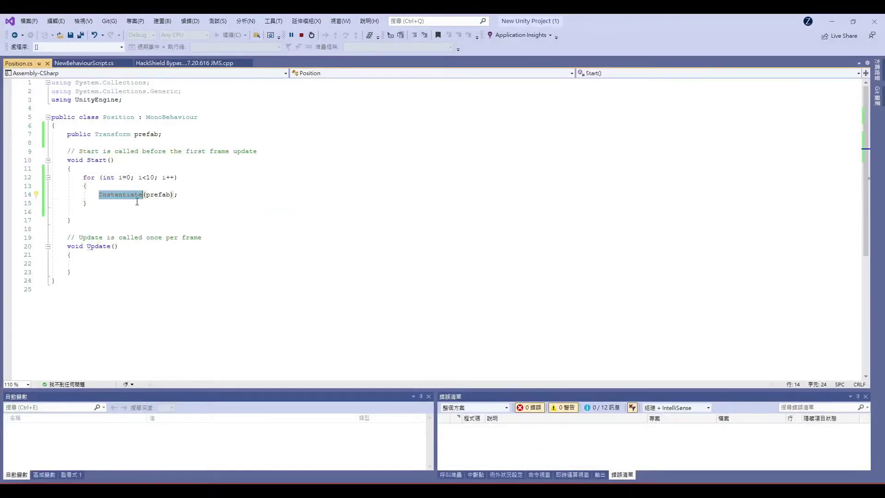
pyautogui.click(171, 195)
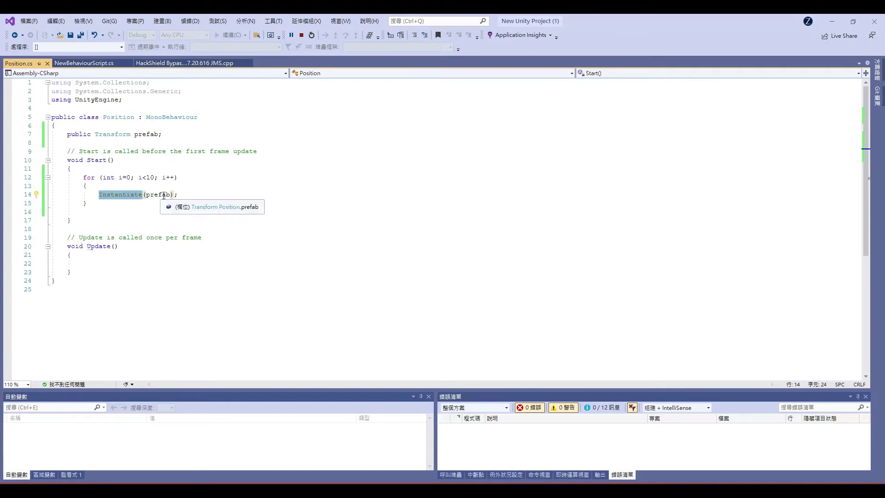
pyautogui.write(',')
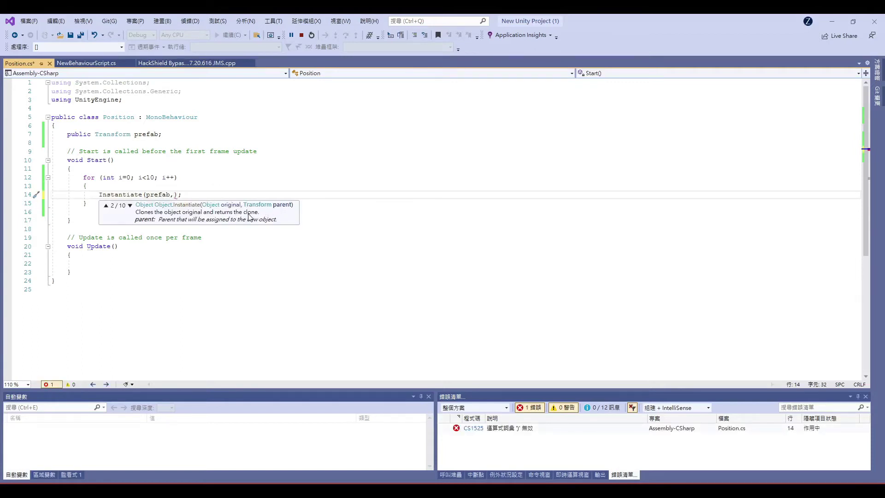
pyautogui.write('new')
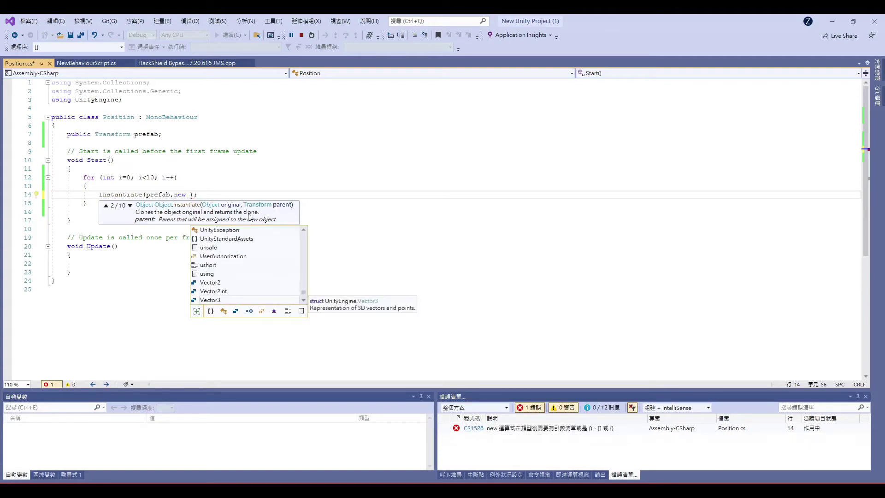
pyautogui.press('Down')
pyautogui.press('Down')
pyautogui.press('Down')
pyautogui.write('v')
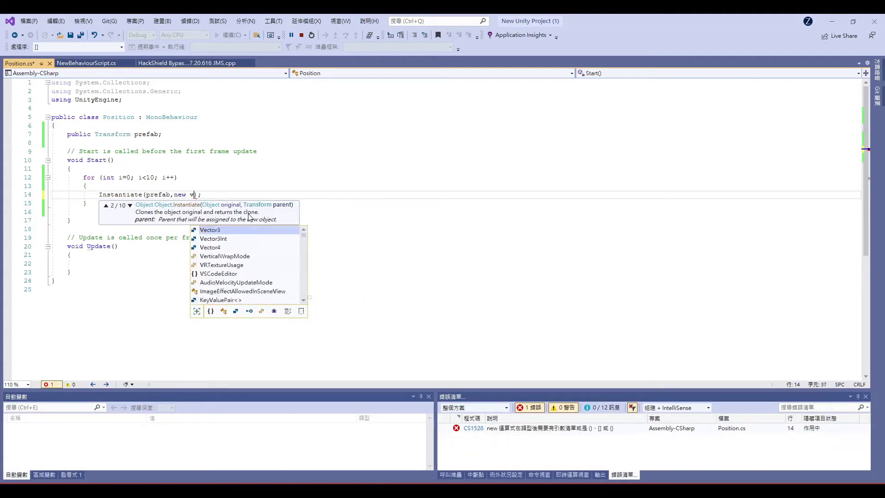
pyautogui.write('e')
pyautogui.press('Tab')
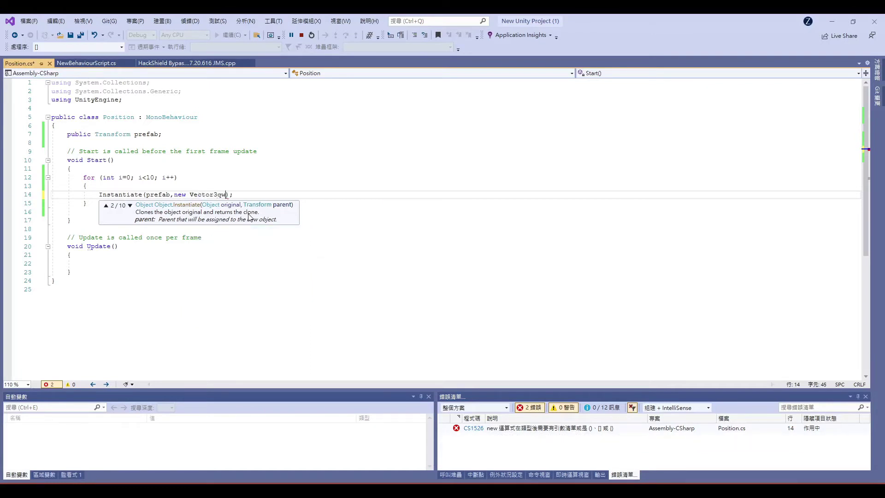
pyautogui.write('(')
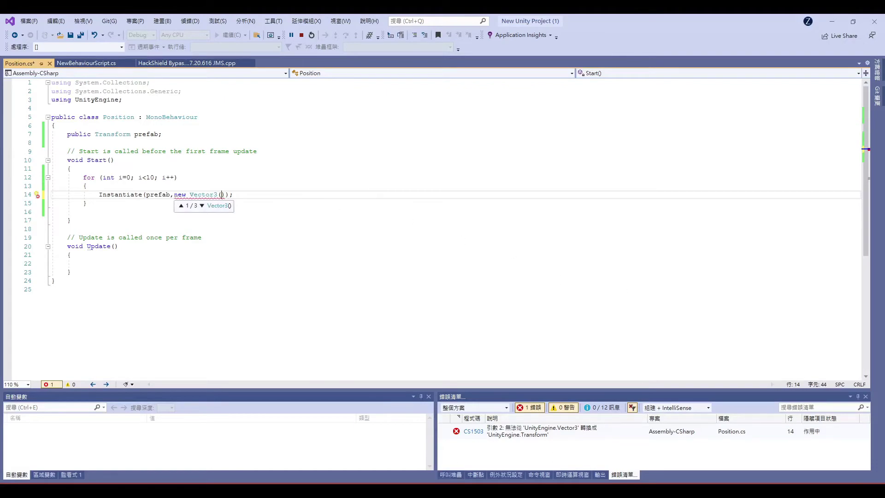
# Copy the original Cube's Transform position in Unity and return to the script.
pyautogui.hotkey('alt', 'Tab')
pyautogui.click(303, 231)
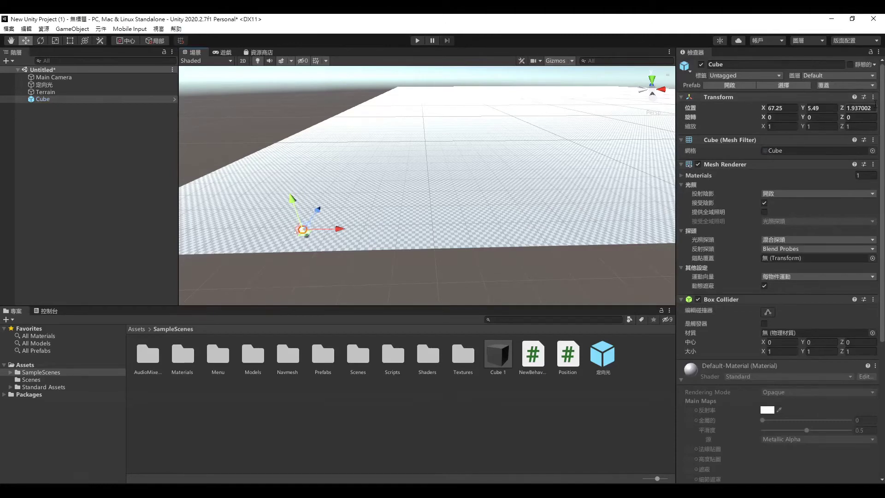
pyautogui.click(874, 97)
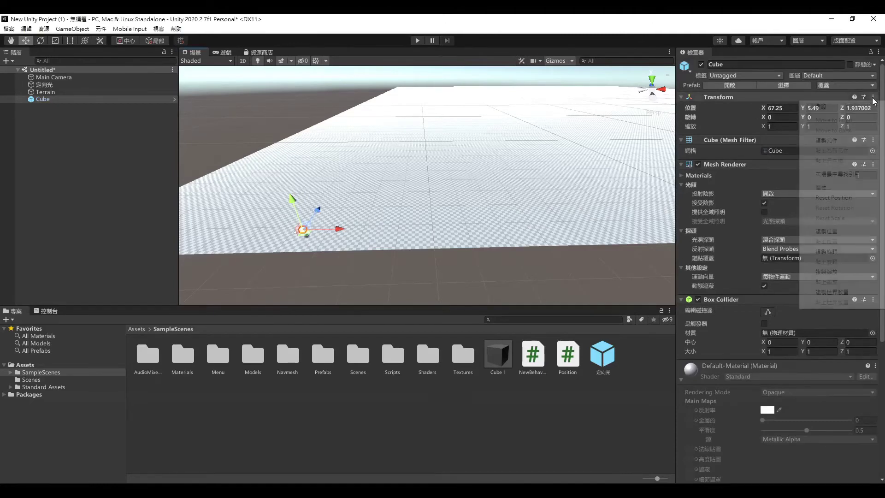
pyautogui.click(839, 235)
pyautogui.hotkey('alt', 'Tab')
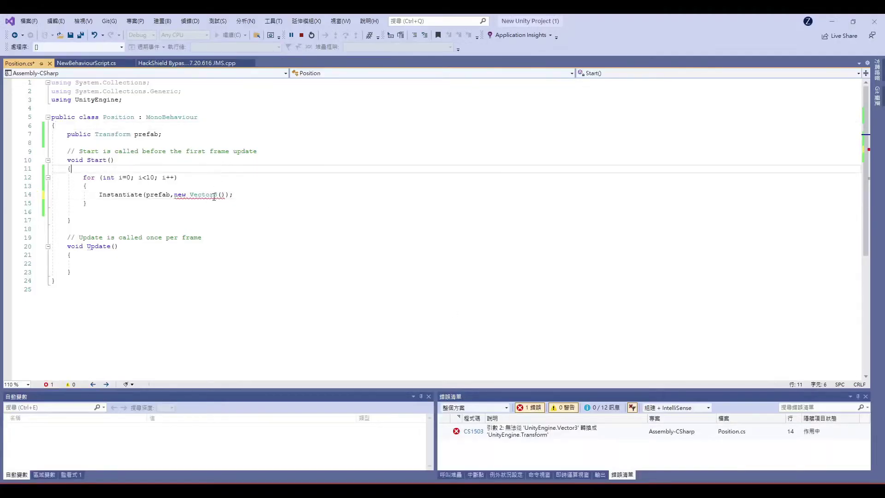
# Paste the copied Cube position into the Instantiate Vector3 and delete the leftover pasted line.
pyautogui.click(238, 195)
pyautogui.press('Return')
pyautogui.write('Vector3(67.25, 5.48999977, 1.93700218)')
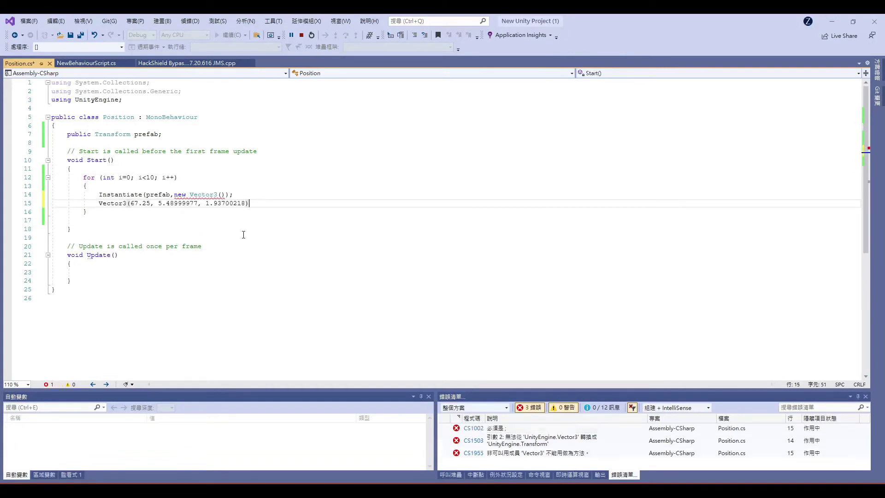
pyautogui.moveTo(99, 203); pyautogui.dragTo(125, 212)
pyautogui.hotkey('ctrl', 'c')
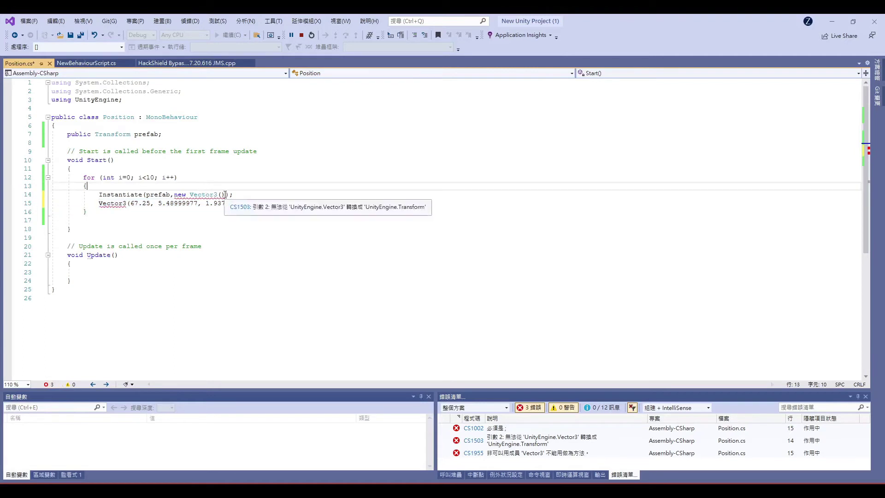
pyautogui.moveTo(226, 194); pyautogui.dragTo(190, 194)
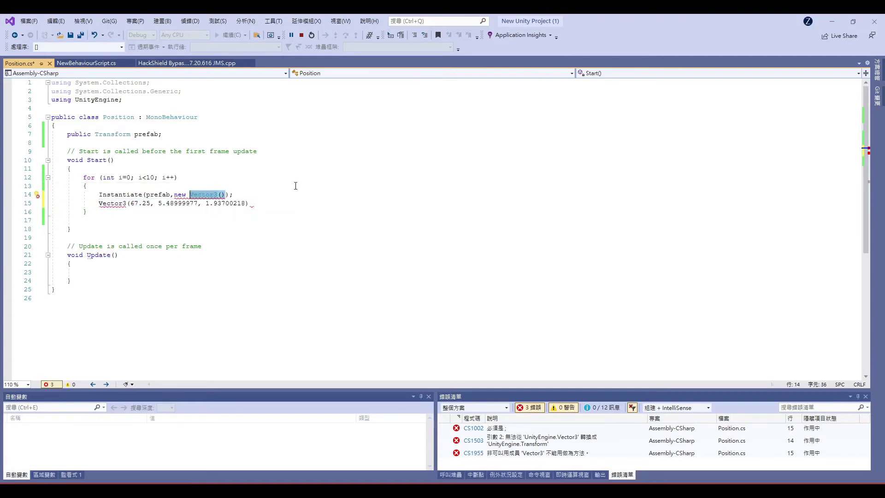
pyautogui.hotkey('ctrl', 'v')
pyautogui.moveTo(98, 211); pyautogui.dragTo(393, 201)
pyautogui.press('Delete')
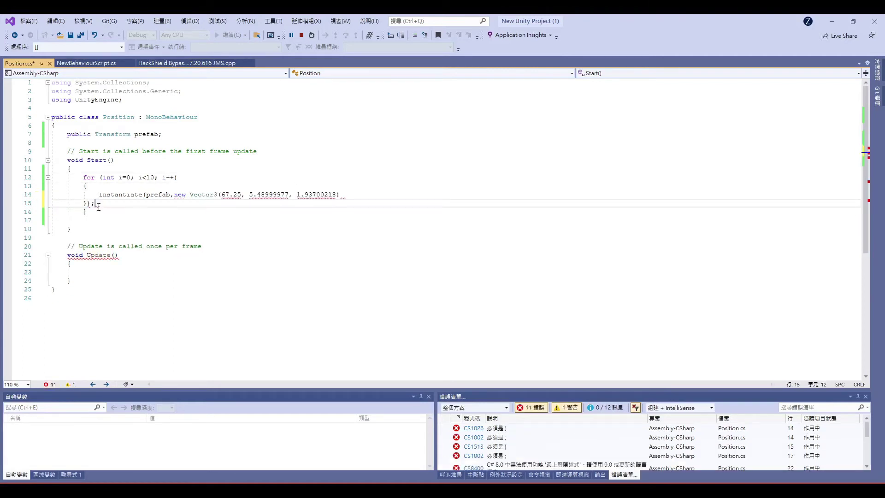
pyautogui.press('BackSpace')
pyautogui.press('BackSpace')
pyautogui.press('BackSpace')
pyautogui.press('BackSpace')
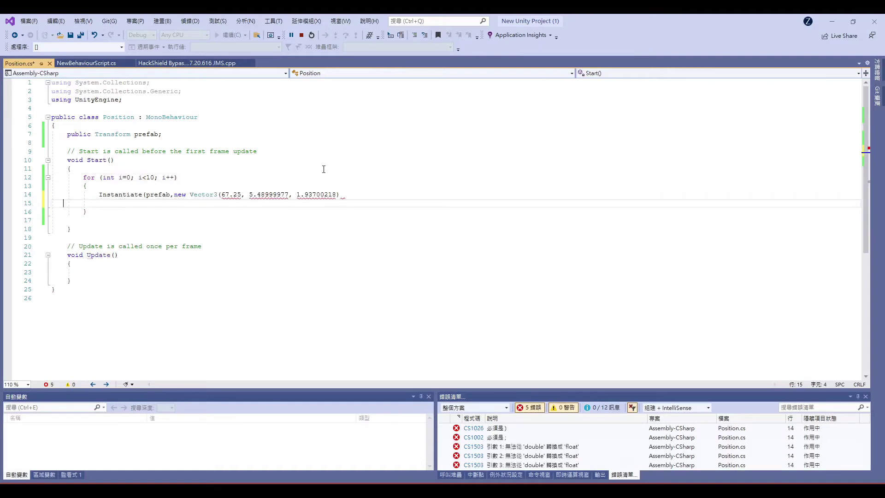
pyautogui.press('BackSpace')
pyautogui.press('BackSpace')
pyautogui.press('BackSpace')
pyautogui.click(326, 151)
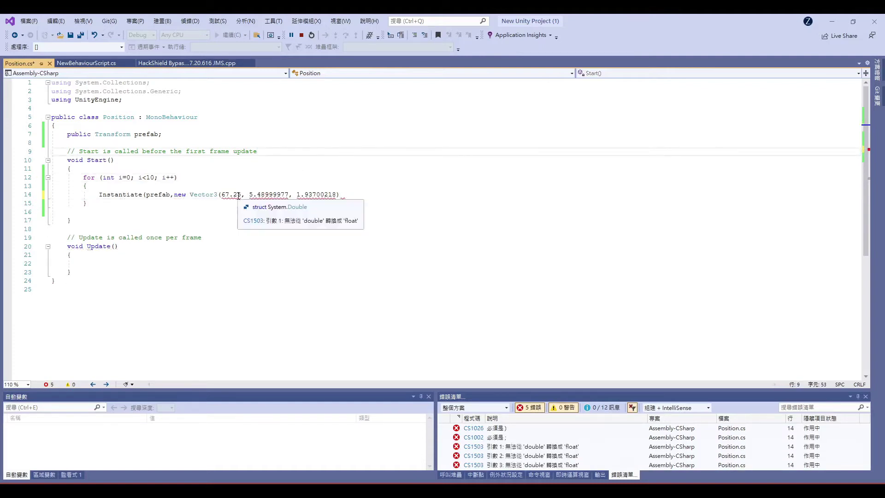
# Add F suffixes to 67.25, 5.48999977 and 1.93700218, and end the line with a semicolon.
pyautogui.click(243, 195)
pyautogui.write('F')
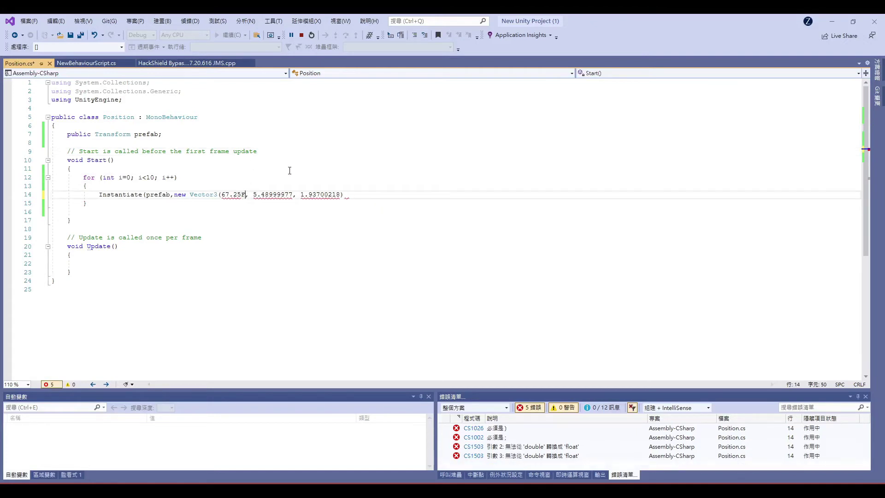
pyautogui.click(296, 195)
pyautogui.write('F')
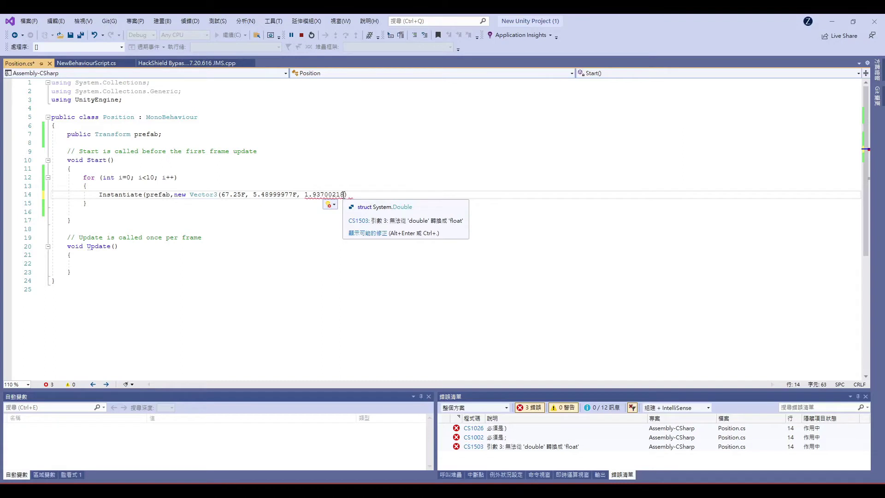
pyautogui.click(344, 194)
pyautogui.write('F')
pyautogui.click(366, 198)
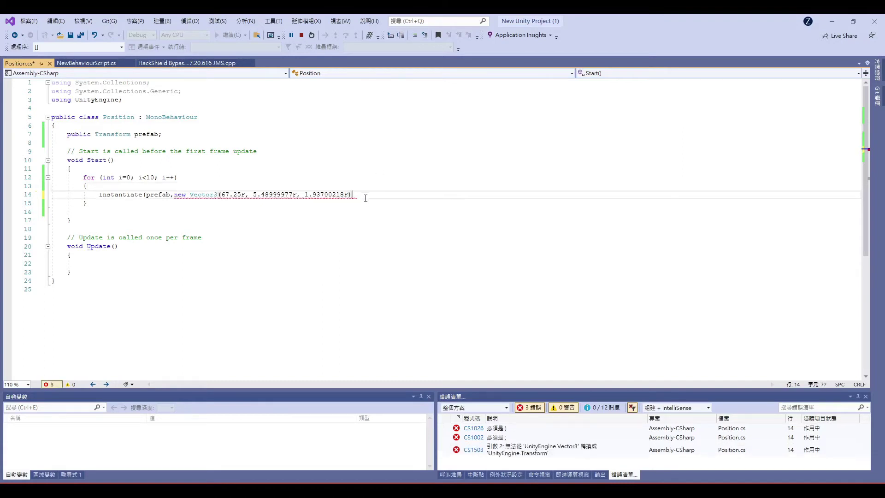
pyautogui.write(';')
# Close the Vector3 and pass Quaternion.identity as the rotation argument.
pyautogui.click(326, 178)
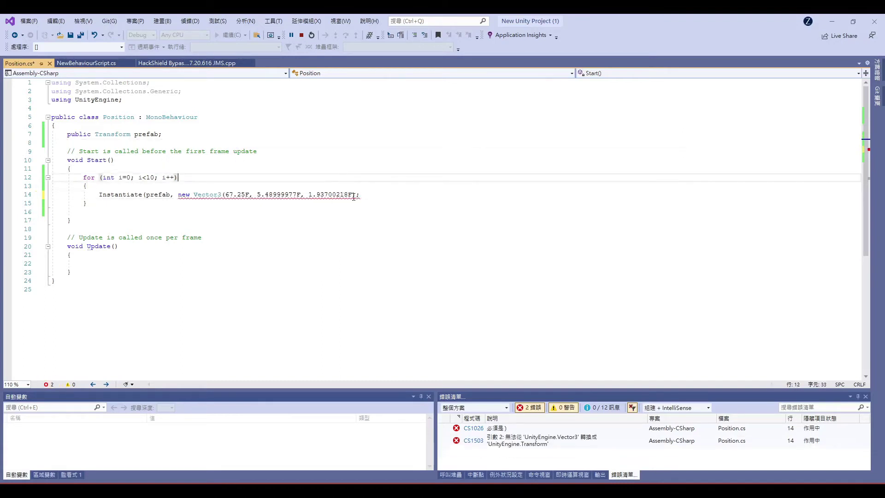
pyautogui.click(354, 196)
pyautogui.press('Right')
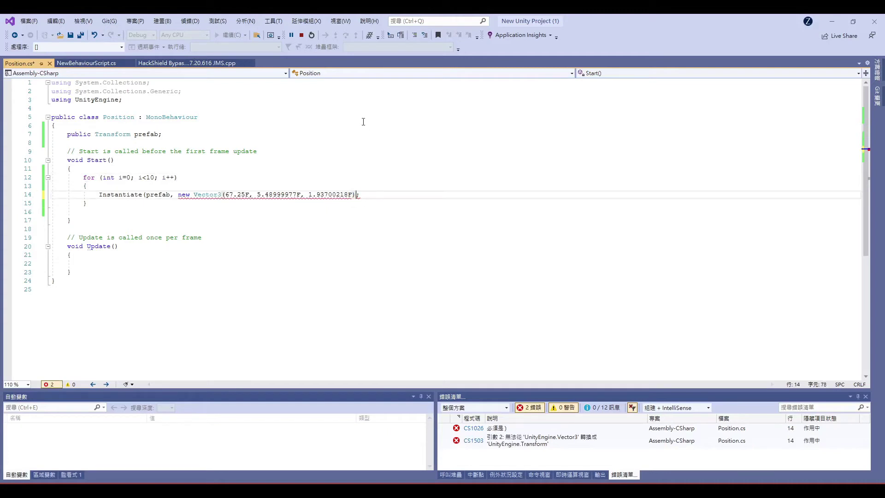
pyautogui.moveTo(361, 190)
pyautogui.write(')')
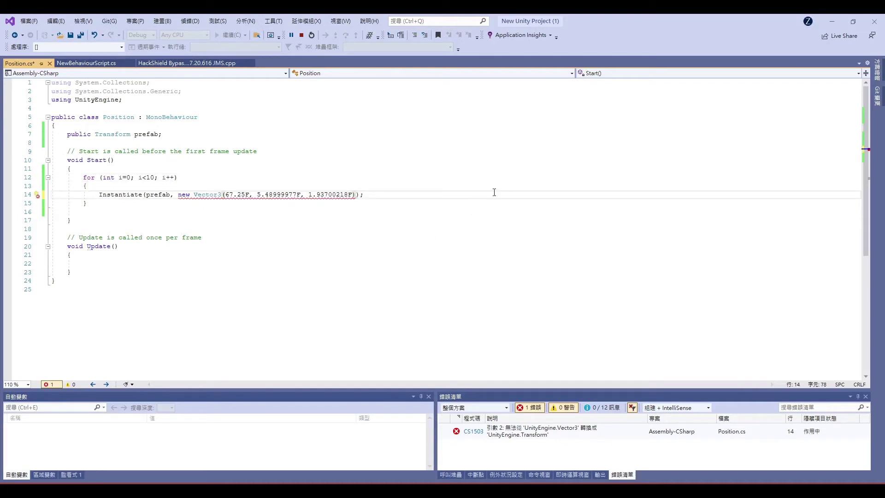
pyautogui.write(',')
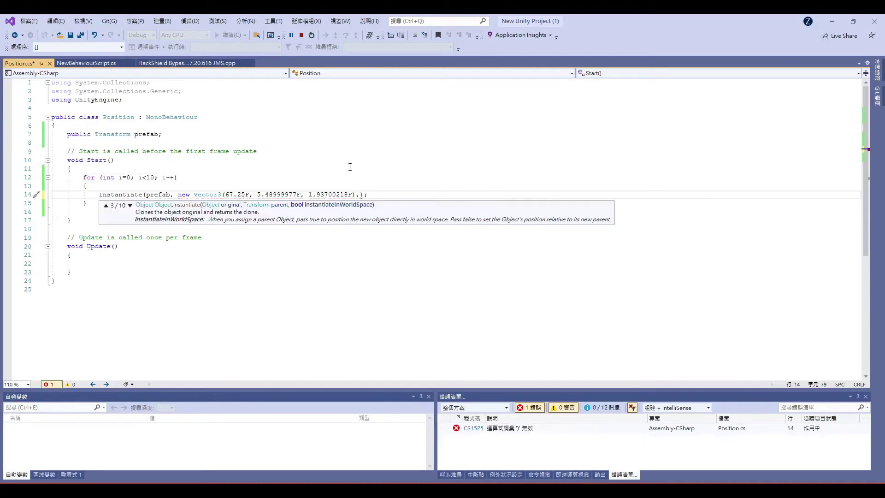
pyautogui.write('qu')
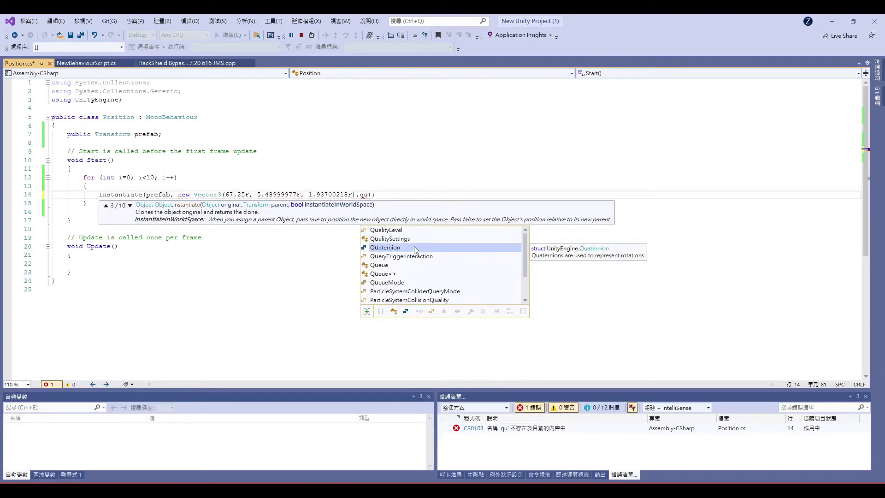
pyautogui.doubleClick(408, 248)
pyautogui.write('.id')
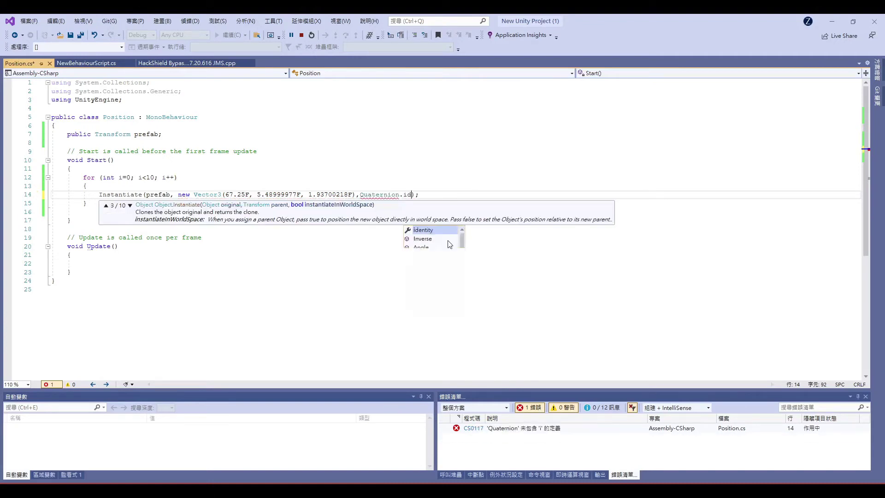
pyautogui.doubleClick(424, 229)
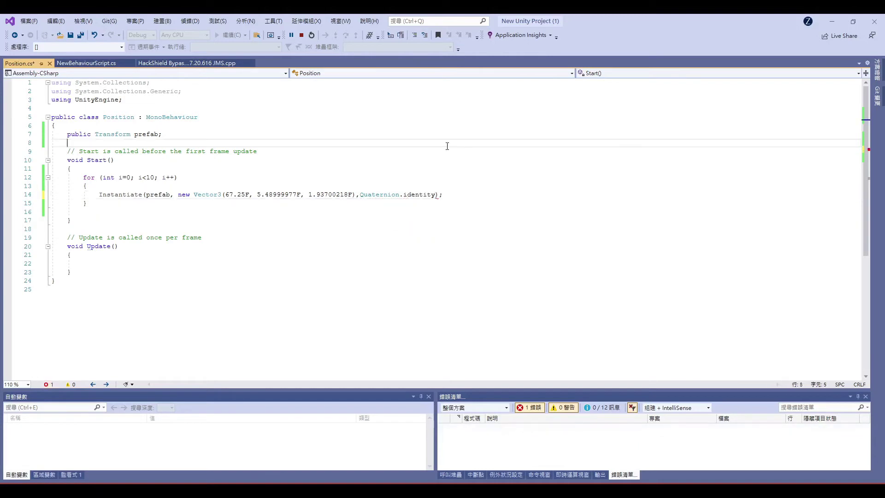
pyautogui.click(442, 160)
# Save Position.cs and review the arguments on the Instantiate line.
pyautogui.hotkey('ctrl', 's')
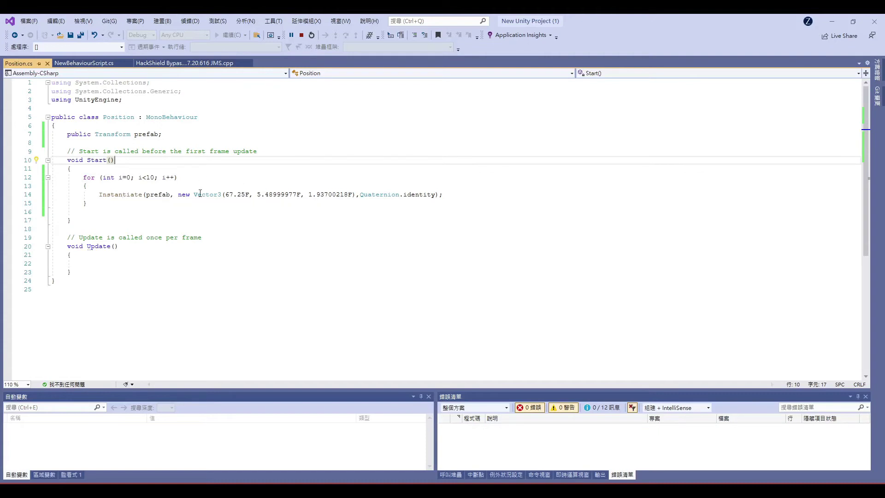
pyautogui.click(152, 194)
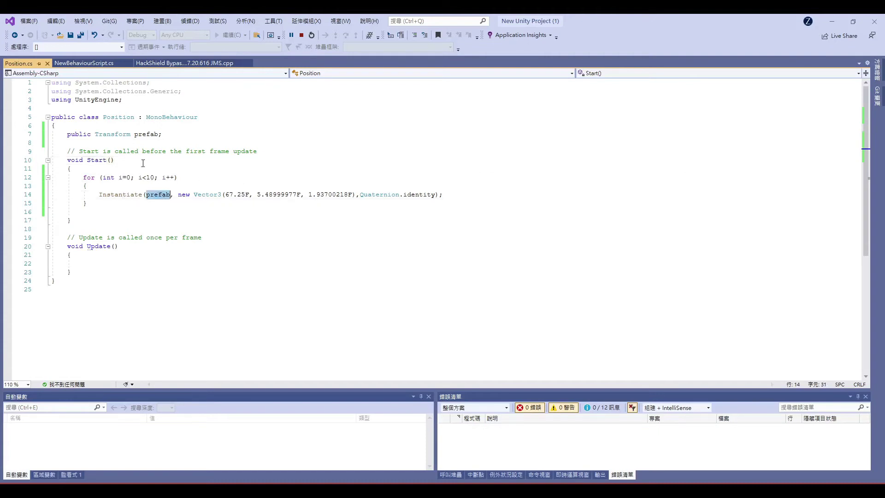
pyautogui.doubleClick(238, 194)
pyautogui.hotkey('ctrl', '-')
pyautogui.hotkey('ctrl', '-')
pyautogui.hotkey('ctrl', '-')
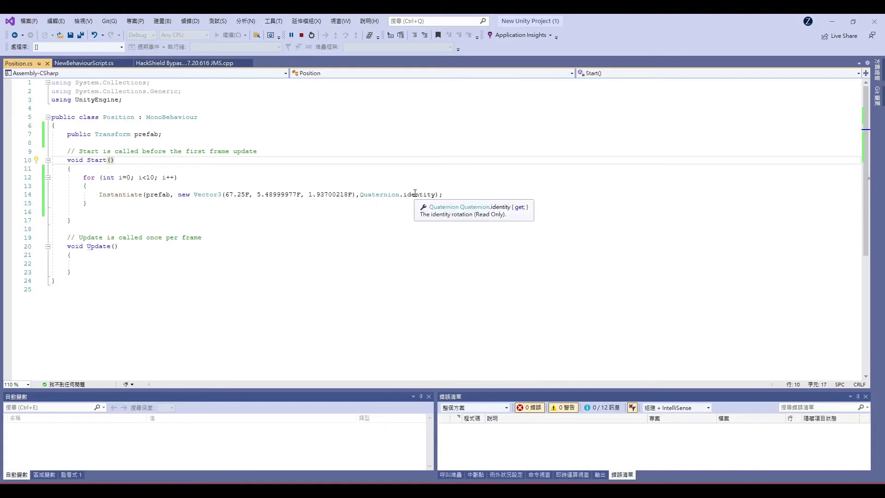
pyautogui.click(388, 194)
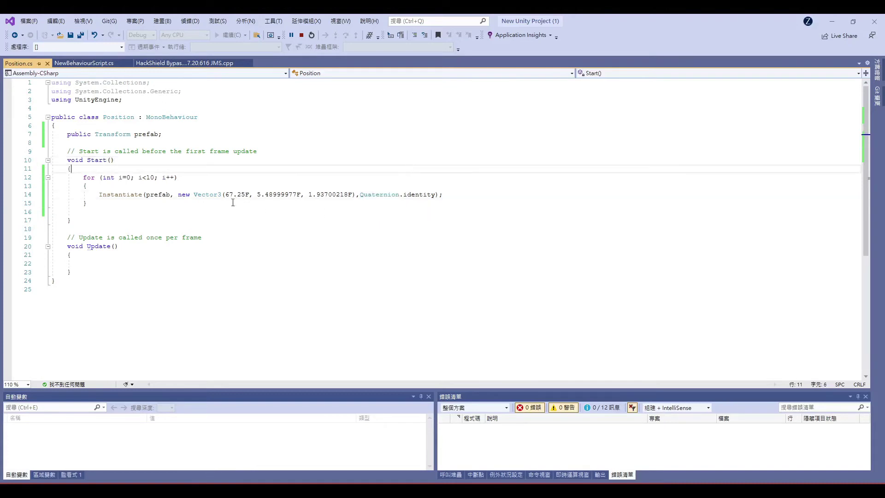
pyautogui.tripleClick(208, 194)
pyautogui.click(102, 199)
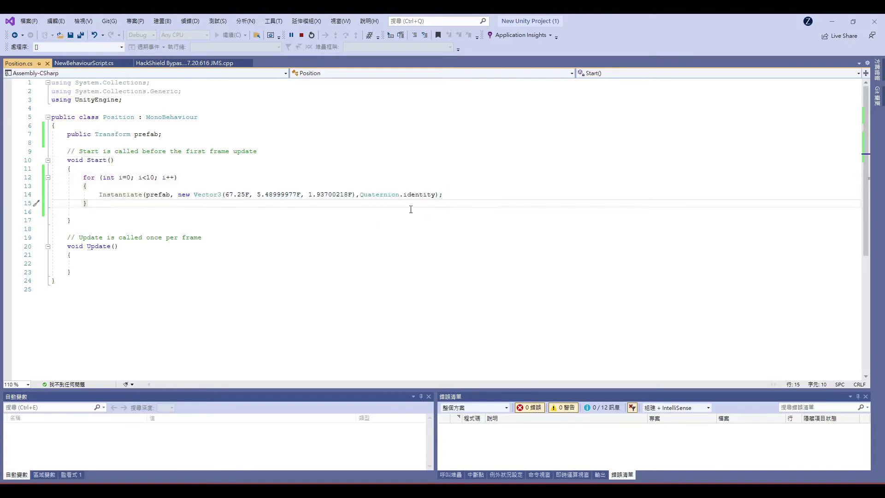
pyautogui.click(332, 164)
pyautogui.doubleClick(157, 194)
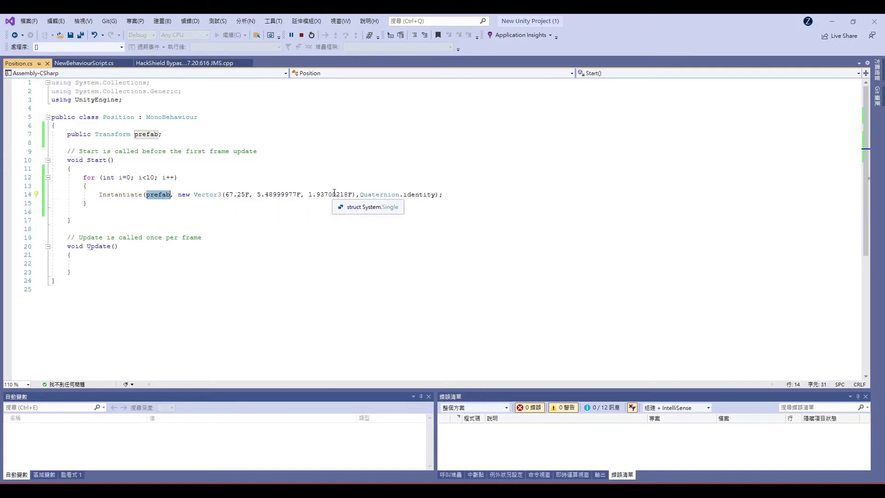
pyautogui.click(349, 167)
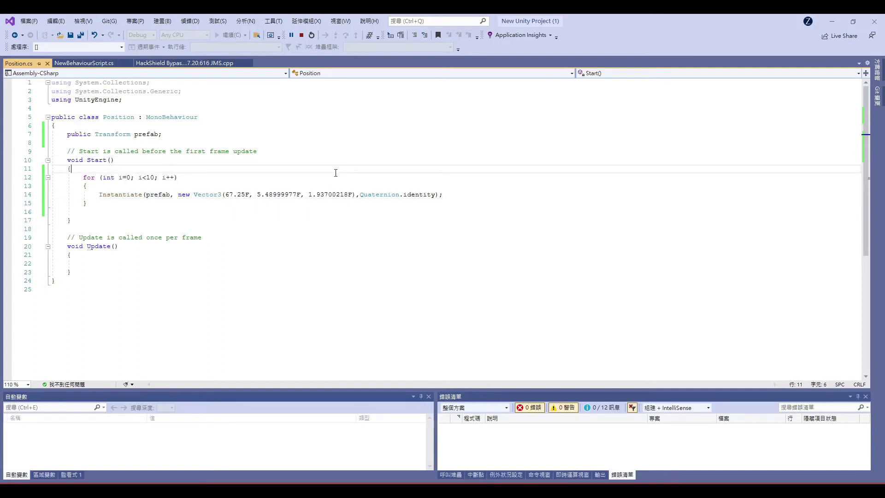
pyautogui.click(249, 178)
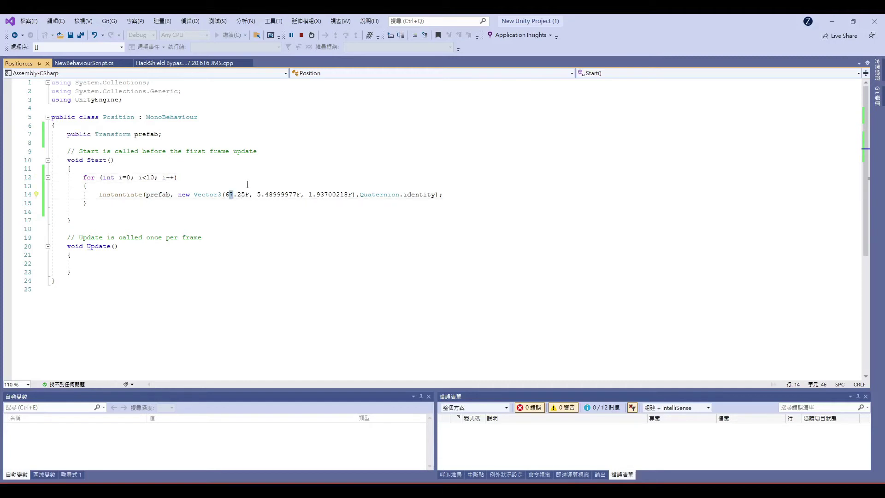
pyautogui.click(248, 186)
# Replace the X value 67.25 with 69, save, and return to Unity.
pyautogui.moveTo(248, 194); pyautogui.dragTo(225, 194)
pyautogui.write('69')
pyautogui.hotkey('ctrl', 's')
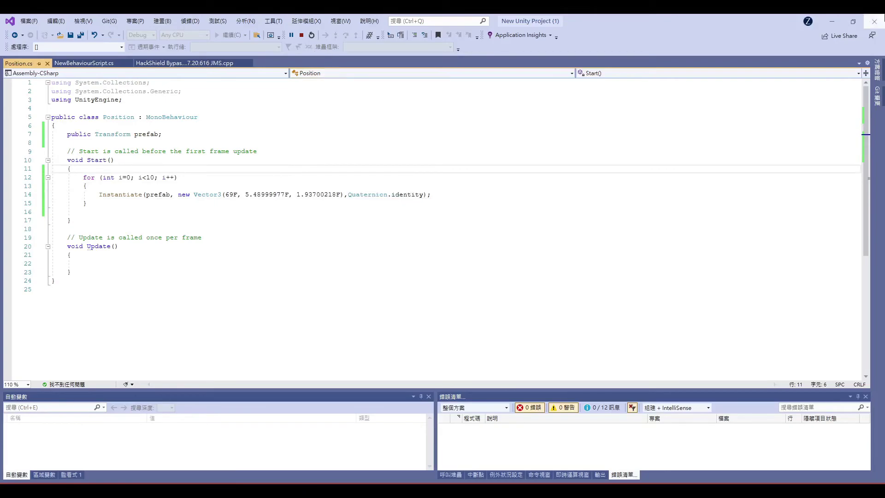
pyautogui.click(833, 21)
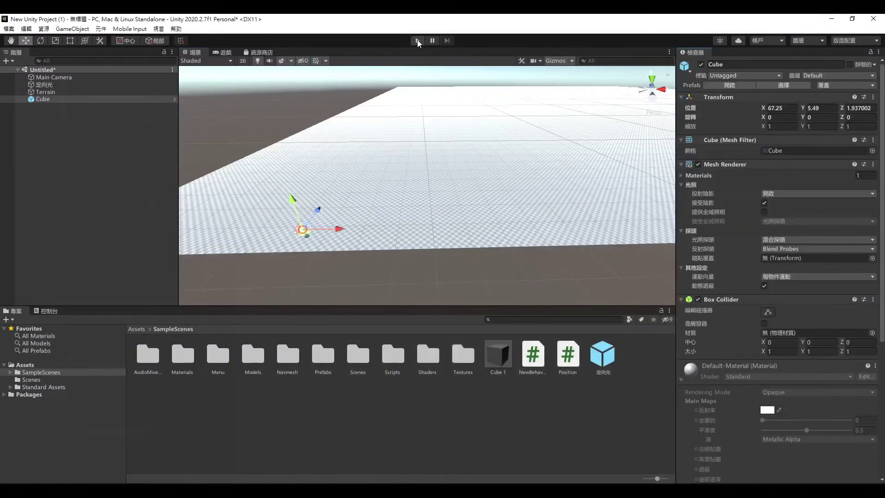
# Play the scene and confirm the clones sit at X 69 beside the Cube at 67.25.
pyautogui.click(417, 40)
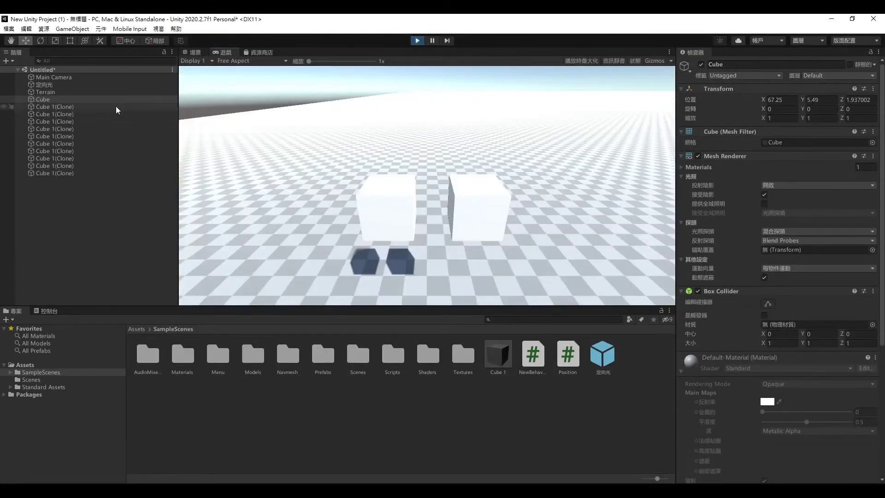
pyautogui.click(116, 107)
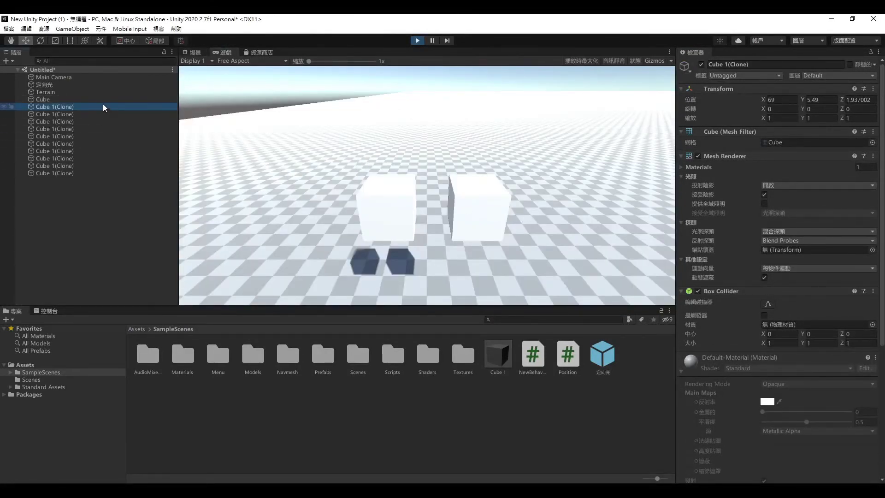
pyautogui.press('Down')
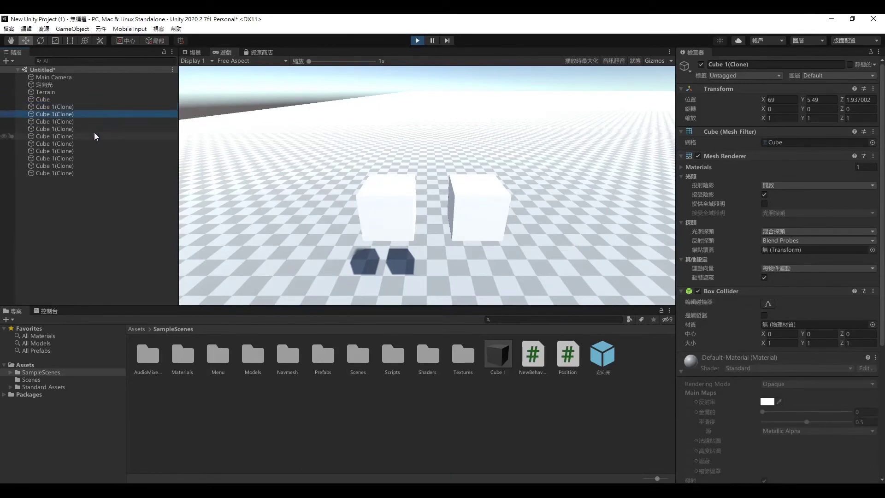
pyautogui.press('Down')
pyautogui.press('Down')
pyautogui.press('Down')
pyautogui.press('Down')
pyautogui.press('Down')
pyautogui.press('Down')
pyautogui.press('Down')
pyautogui.press('Down')
pyautogui.press('Up')
pyautogui.press('Up')
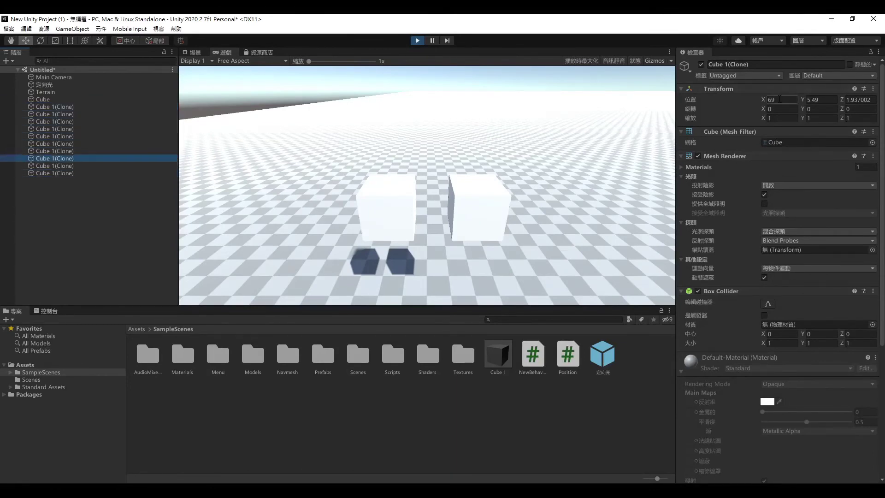
pyautogui.press('Up')
pyautogui.press('Up')
pyautogui.press('Up')
pyautogui.press('Up')
pyautogui.press('Up')
pyautogui.press('Up')
pyautogui.press('Up')
pyautogui.press('Up')
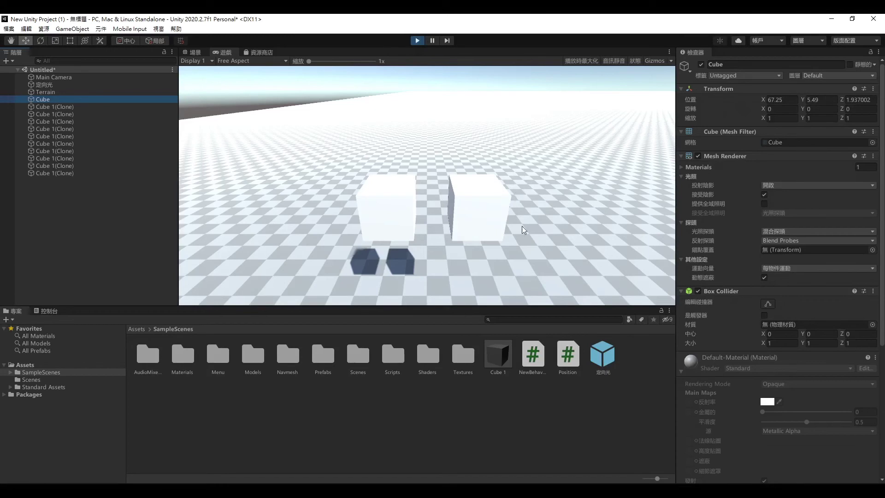
# Back in Visual Studio, append '+' after 69F in the Vector3's X argument.
pyautogui.click(831, 20)
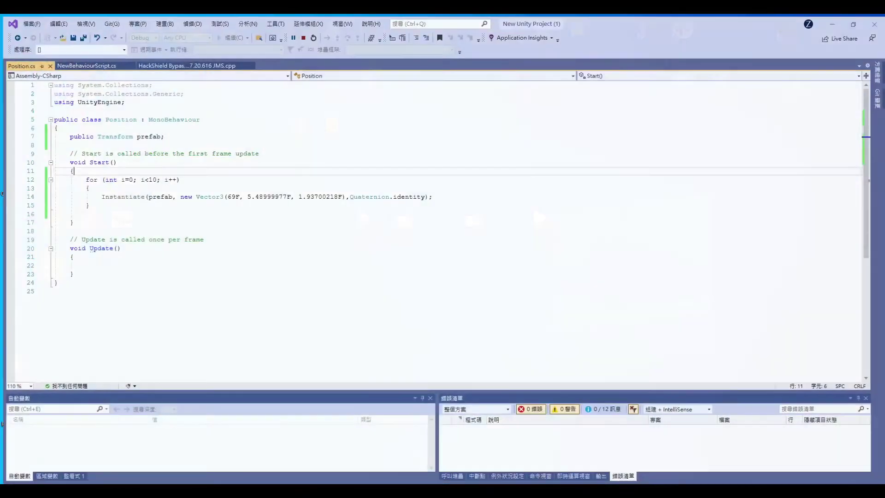
pyautogui.click(466, 265)
pyautogui.click(186, 194)
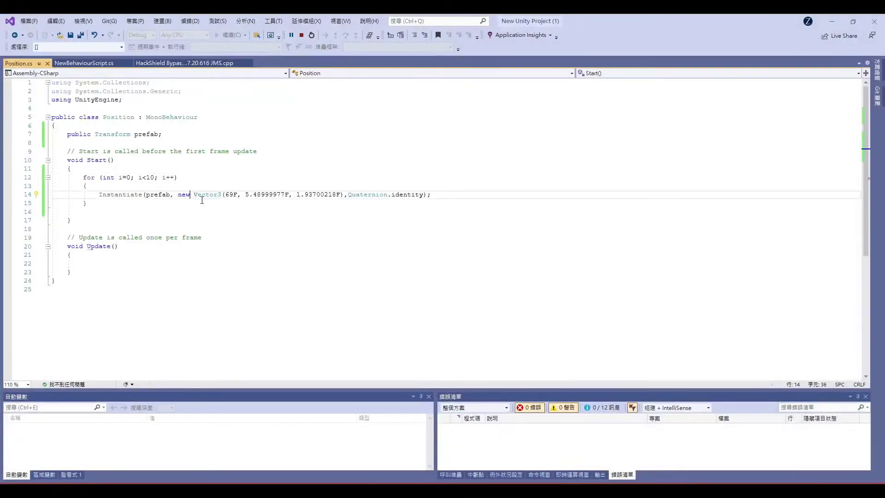
pyautogui.click(236, 194)
pyautogui.write('+')
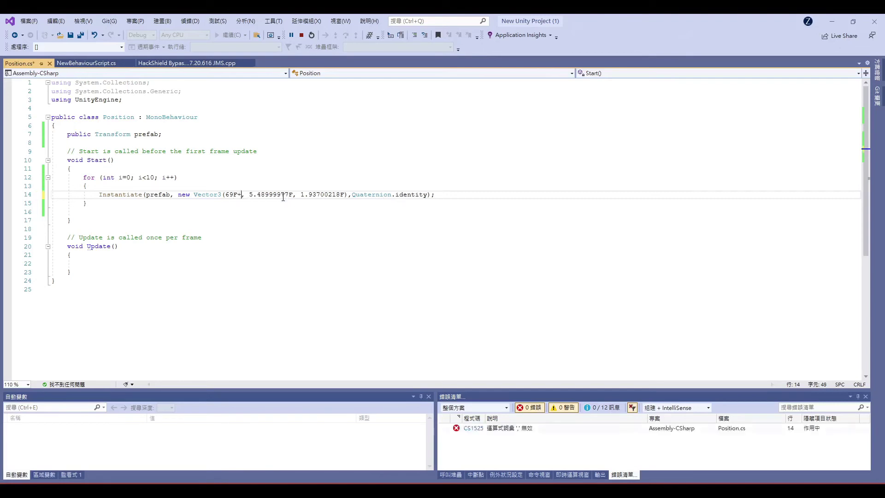
pyautogui.click(139, 179)
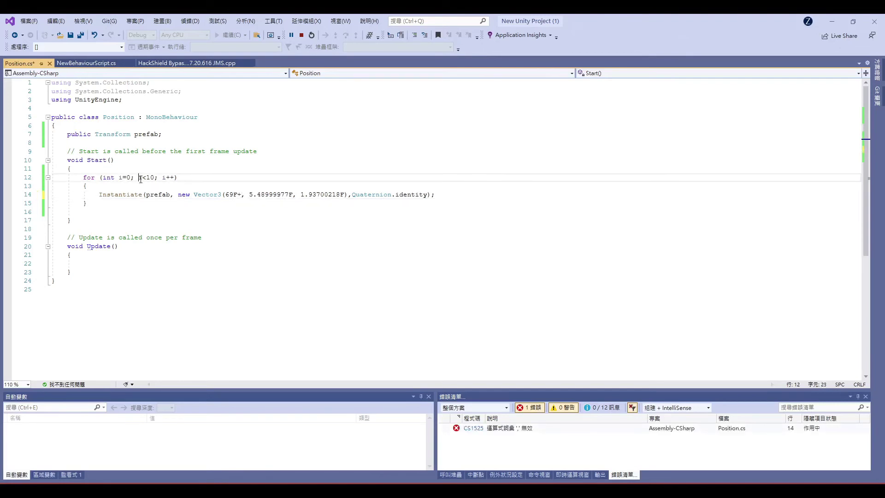
pyautogui.click(185, 179)
pyautogui.press('Return')
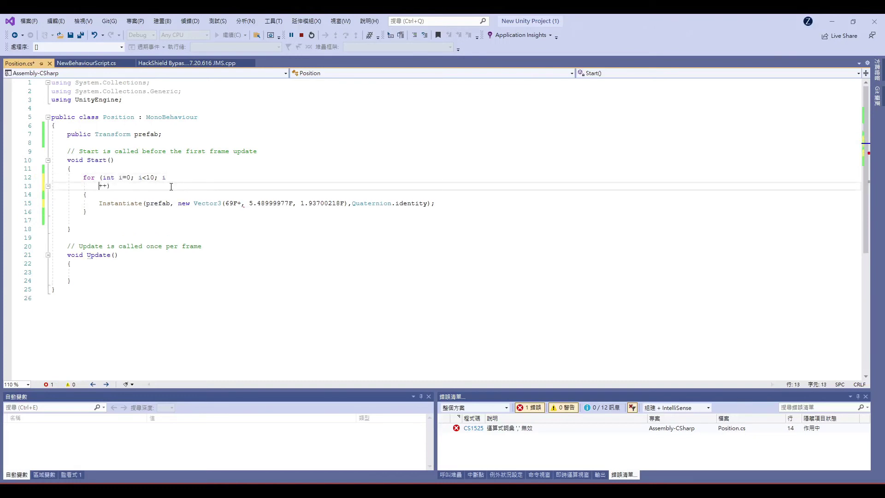
pyautogui.press('BackSpace')
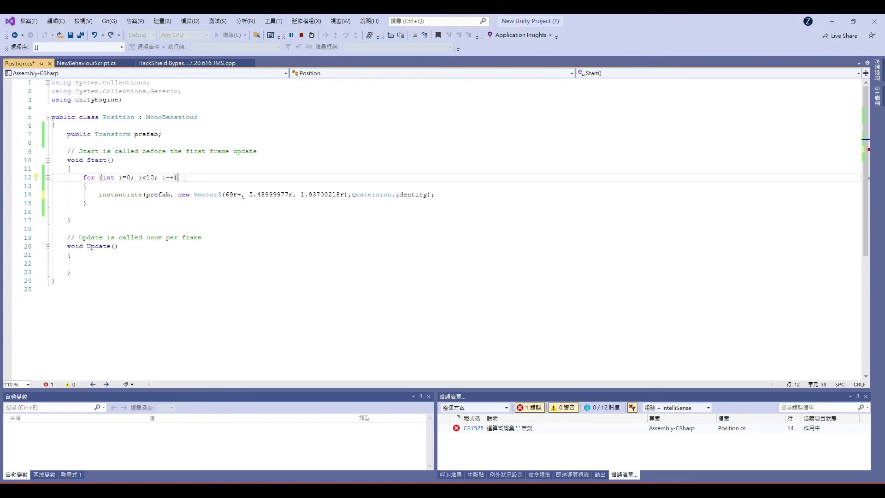
pyautogui.write('/10 12 3')
# Complete the X argument as 69F+(i*2), save, and stop the earlier play session.
pyautogui.click(243, 194)
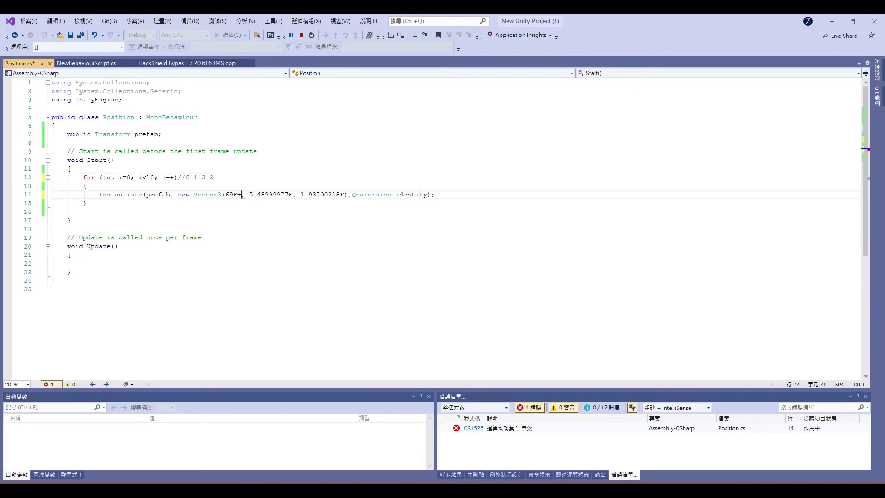
pyautogui.write('i')
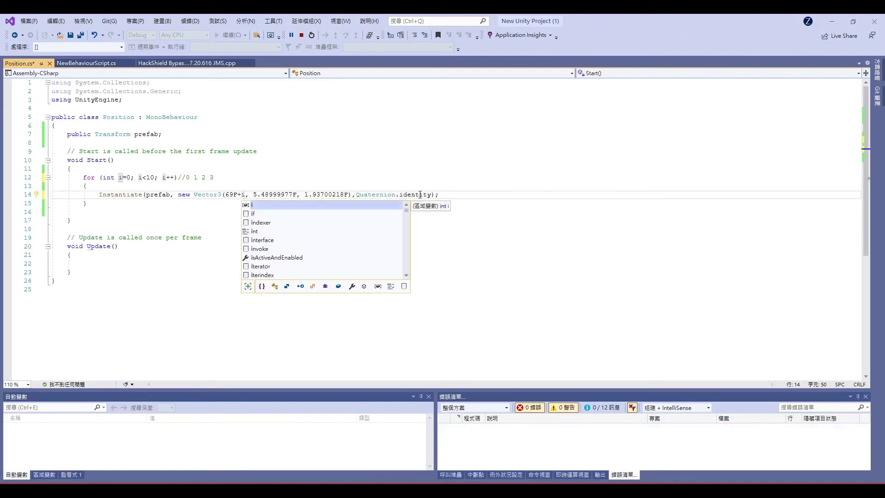
pyautogui.write('*')
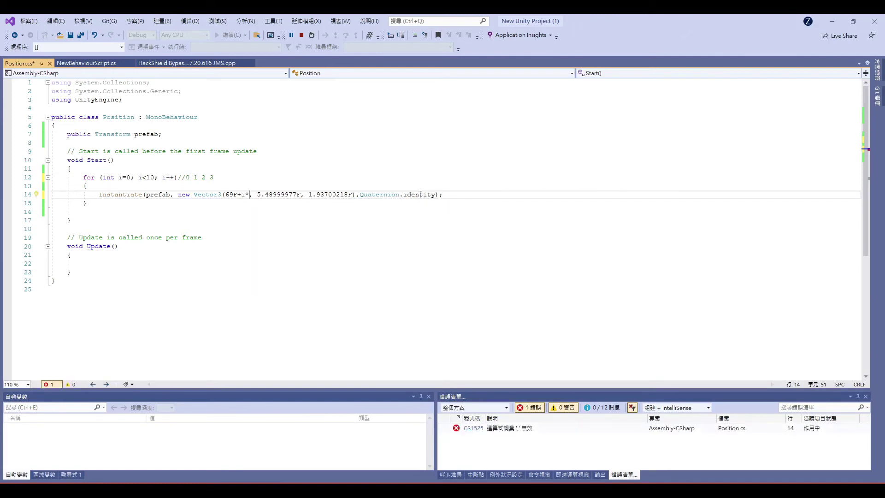
pyautogui.write('2')
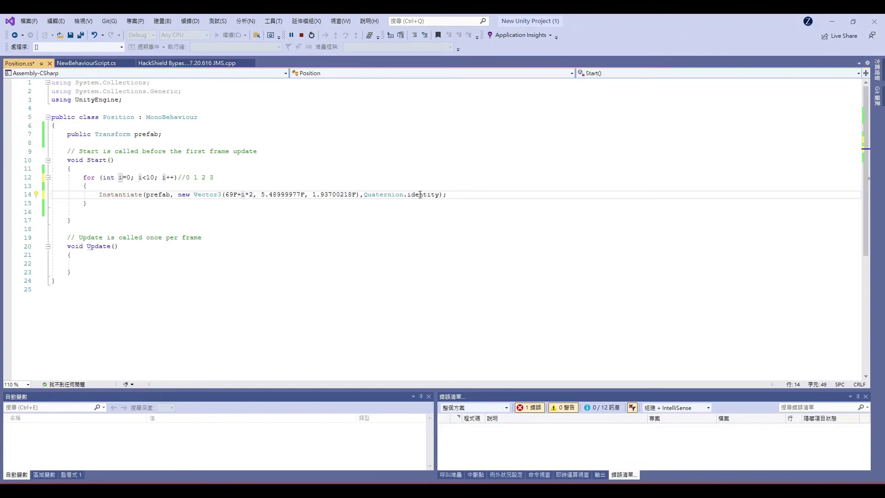
pyautogui.write('(')
pyautogui.press('Right')
pyautogui.press('Right')
pyautogui.press('Right')
pyautogui.write(')')
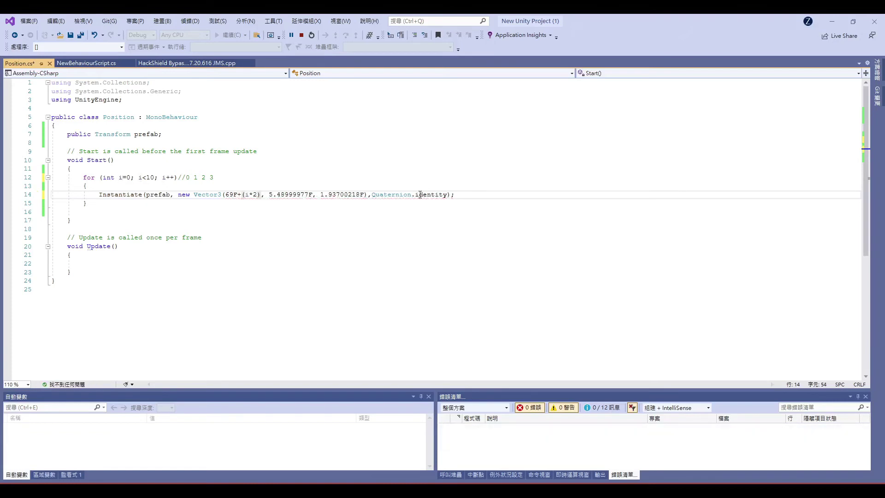
pyautogui.hotkey('ctrl', 's')
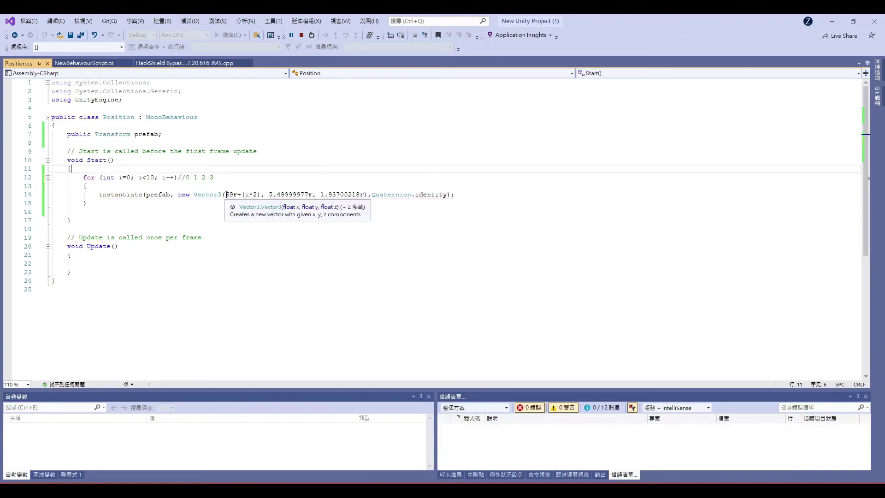
pyautogui.moveTo(226, 194); pyautogui.dragTo(253, 195)
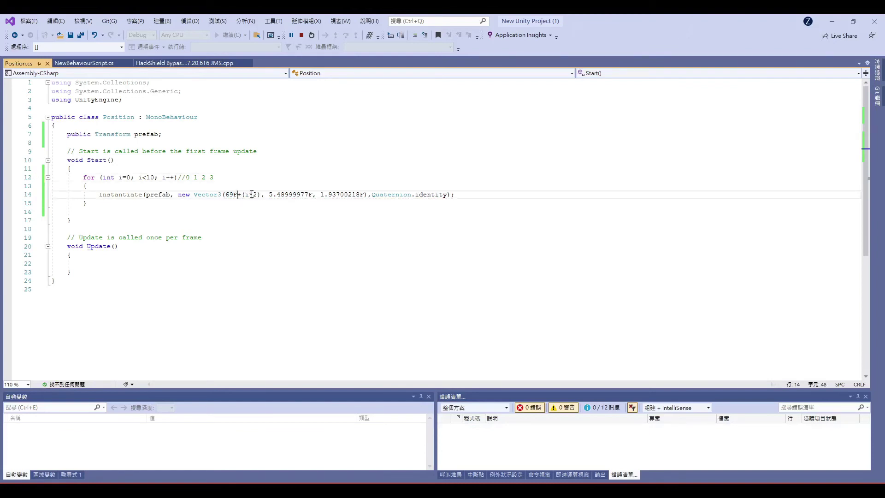
pyautogui.click(230, 177)
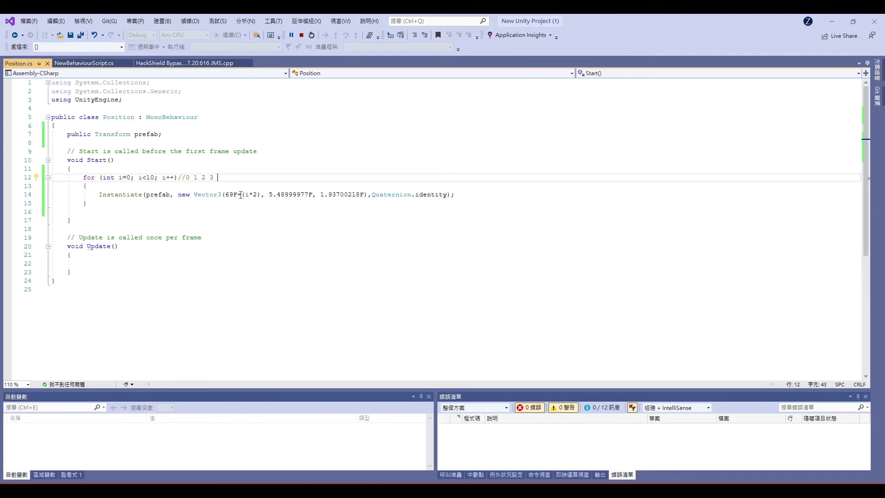
pyautogui.click(428, 194)
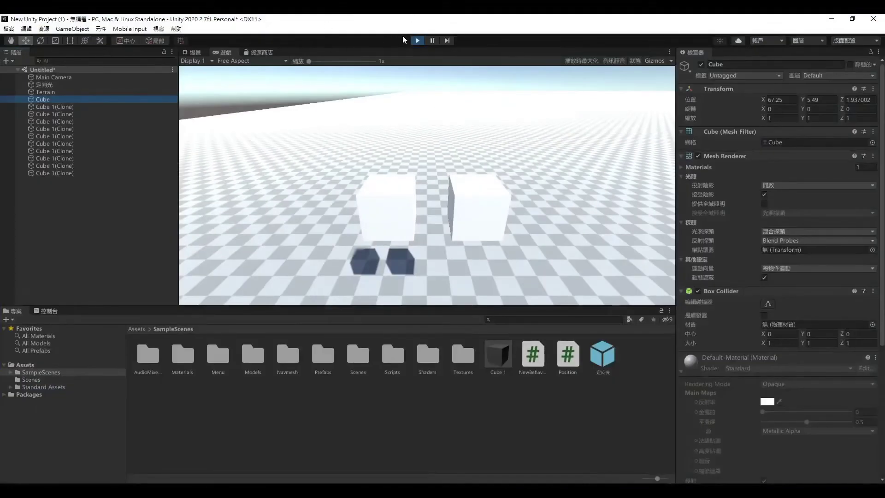
pyautogui.click(417, 41)
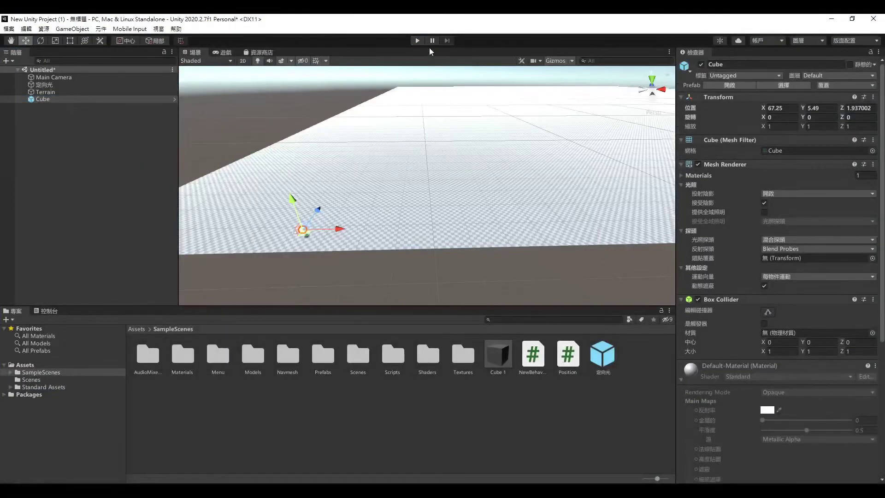
# Play the scene and step through the clones, seeing X values like 75, 81 and 85.
pyautogui.hotkey('ctrl', 'p')
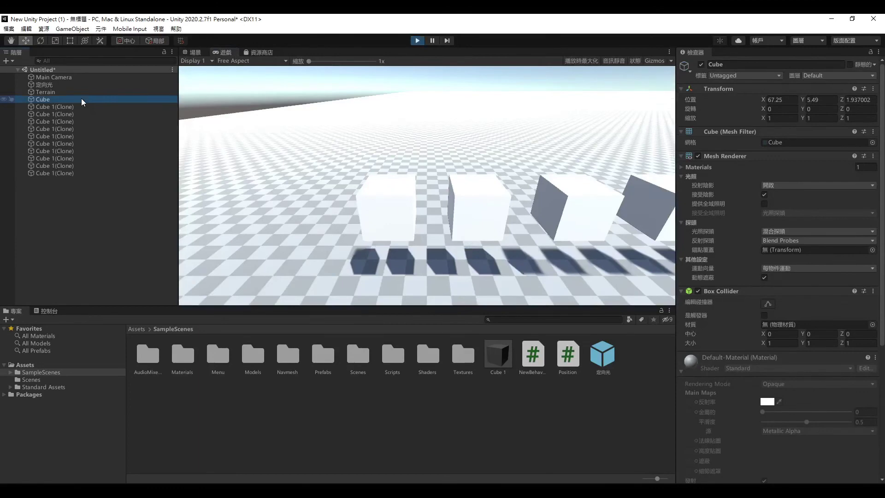
pyautogui.press('Down')
pyautogui.press('Down')
pyautogui.press('Down')
pyautogui.press('Down')
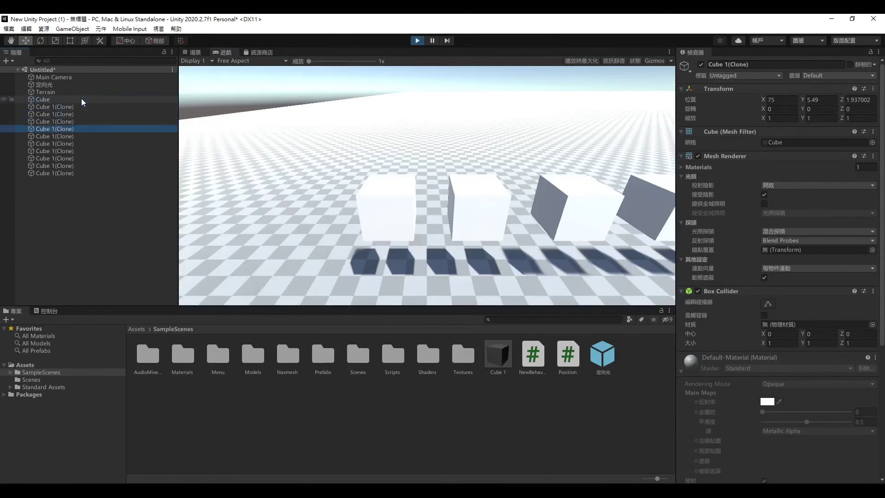
pyautogui.press('Down')
pyautogui.press('Down')
pyautogui.press('Down')
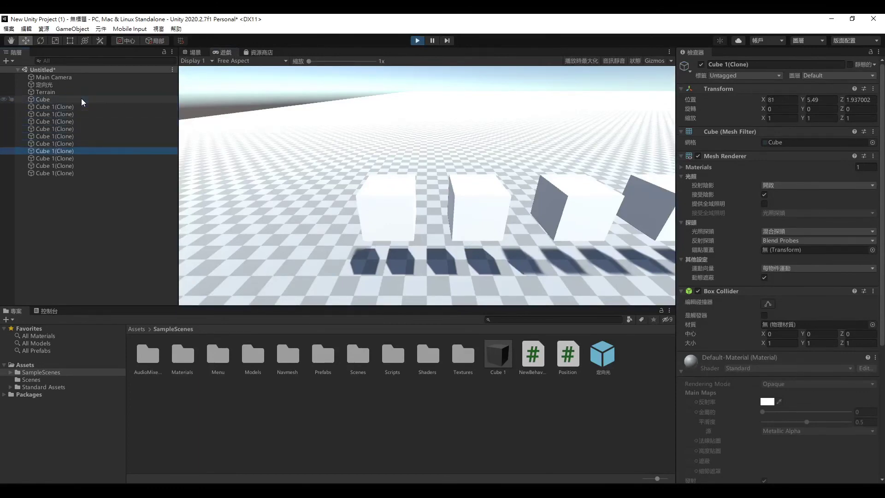
pyautogui.press('Down')
pyautogui.press('Down')
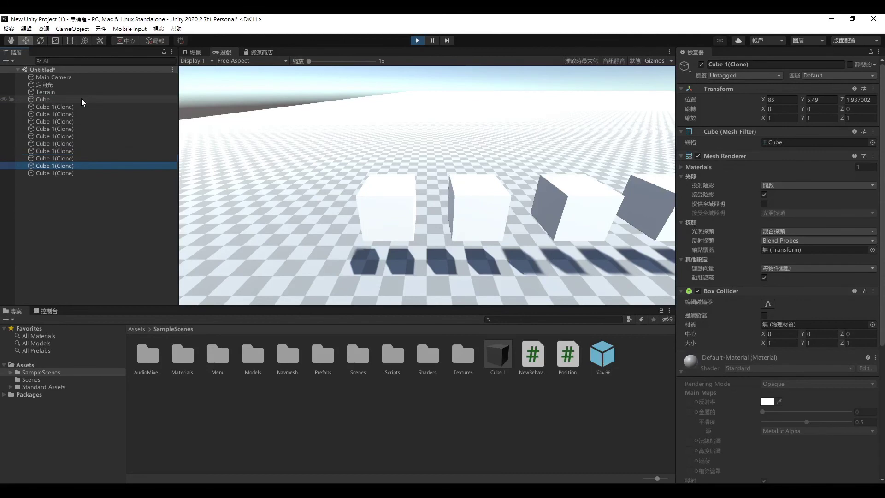
pyautogui.press('Down')
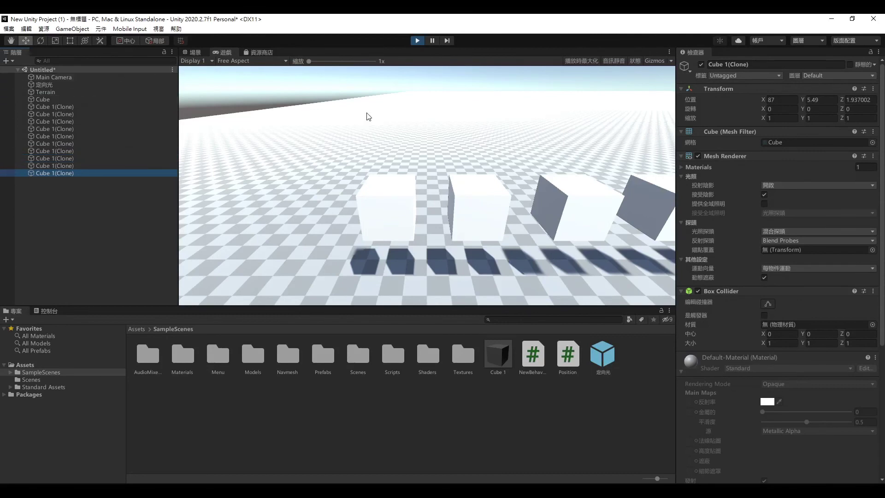
# Move the Main Camera up and back to 70.4, 21.02, -30.36 and play-test the row.
pyautogui.click(418, 41)
pyautogui.scroll(-3, 436, 195)
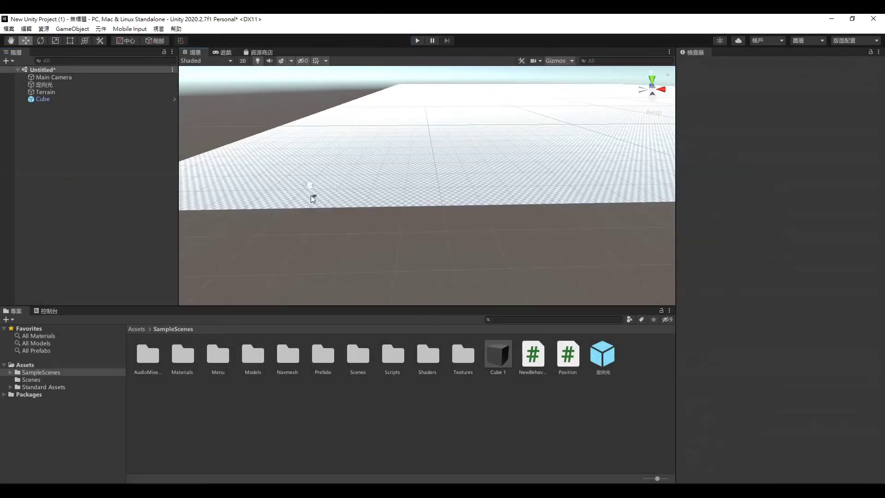
pyautogui.scroll(-1, 304, 203)
pyautogui.doubleClick(71, 78)
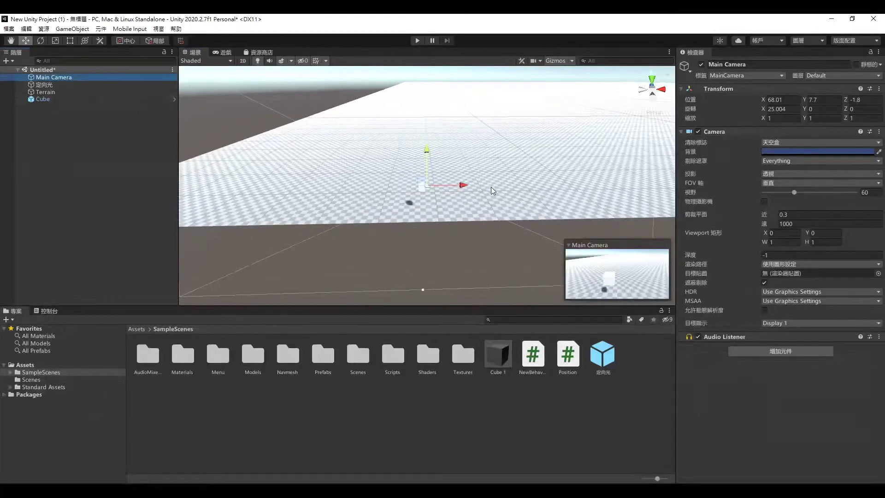
pyautogui.moveTo(480, 181); pyautogui.dragTo(348, 167, button='right')
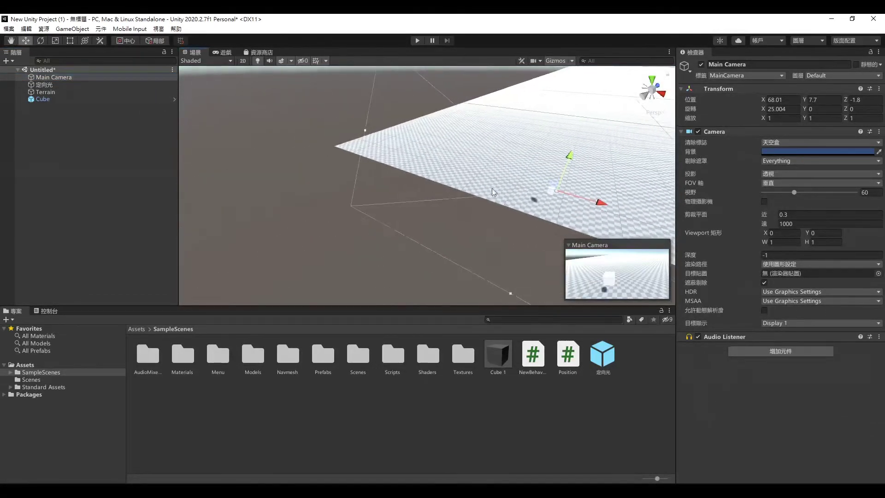
pyautogui.moveTo(261, 157); pyautogui.dragTo(283, 185)
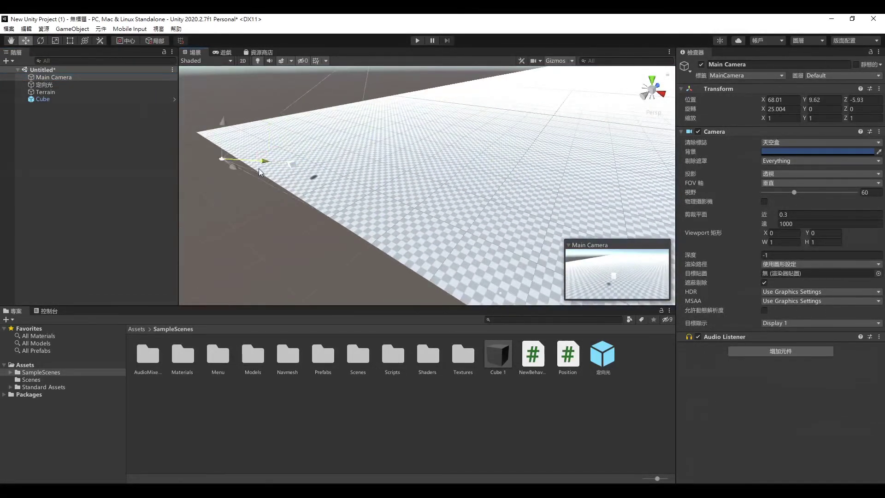
pyautogui.moveTo(283, 185)
pyautogui.mouseDown(button='right')
pyautogui.moveTo(336, 231)
pyautogui.moveTo(447, 209)
pyautogui.mouseUp(button='right')
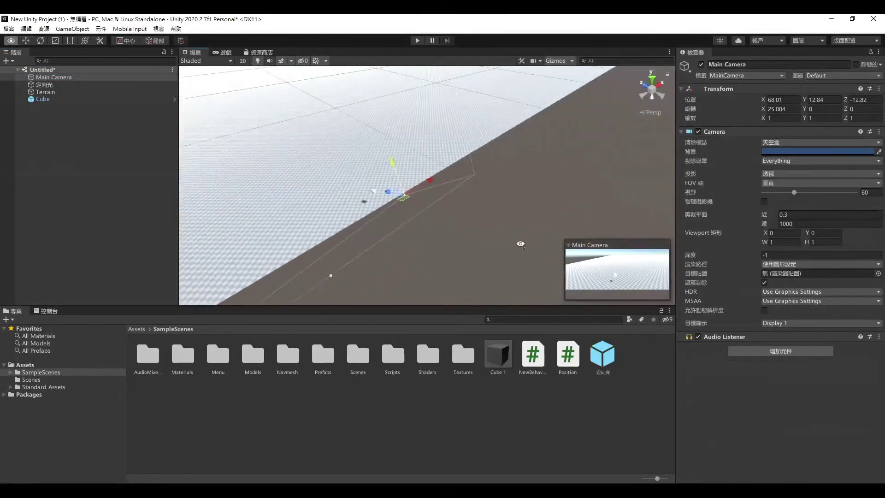
pyautogui.moveTo(399, 197); pyautogui.dragTo(431, 224)
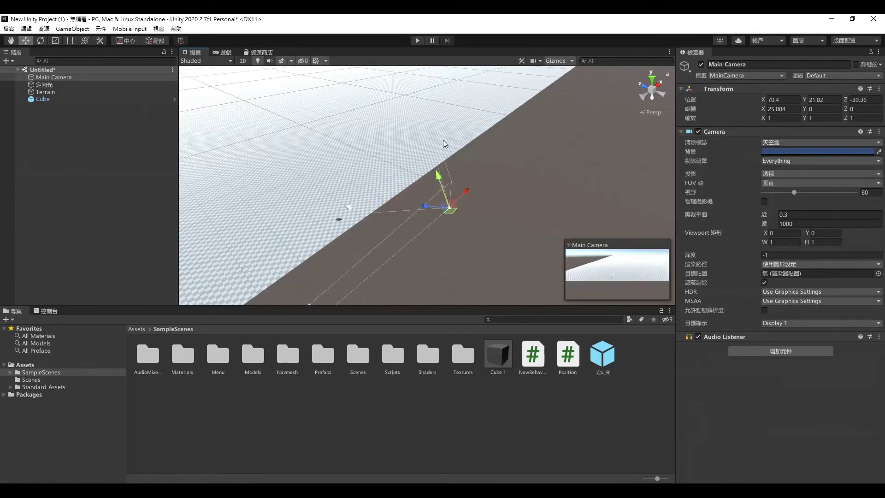
pyautogui.hotkey('ctrl', 'p')
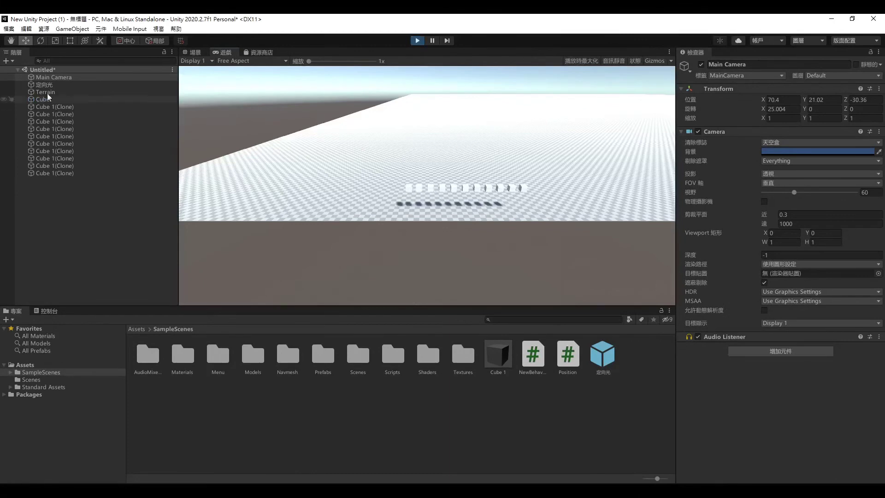
pyautogui.click(50, 106)
pyautogui.press('Down')
pyautogui.press('Down')
pyautogui.press('Down')
pyautogui.press('Down')
pyautogui.press('Down')
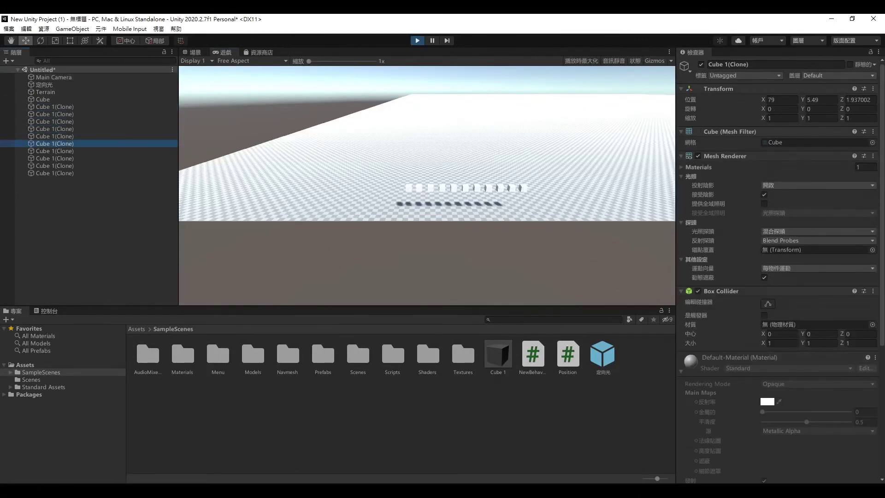
# Change the cube offset from i*2 to i*4 in Position.cs and save.
pyautogui.hotkey('alt', 'Tab')
pyautogui.click(258, 194)
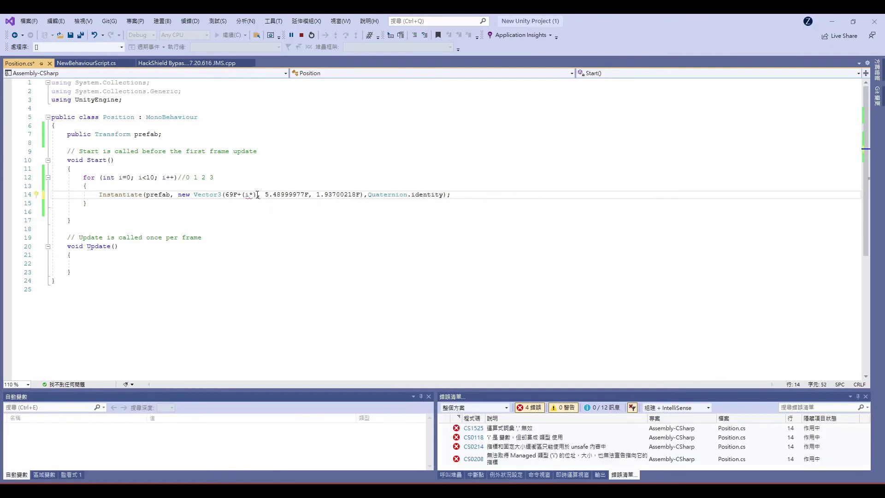
pyautogui.write('4')
pyautogui.click(350, 152)
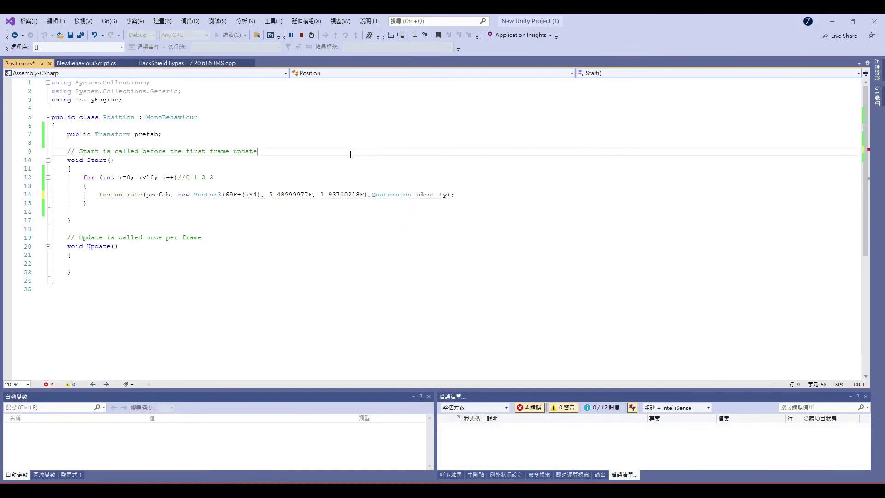
pyautogui.hotkey('ctrl', 's')
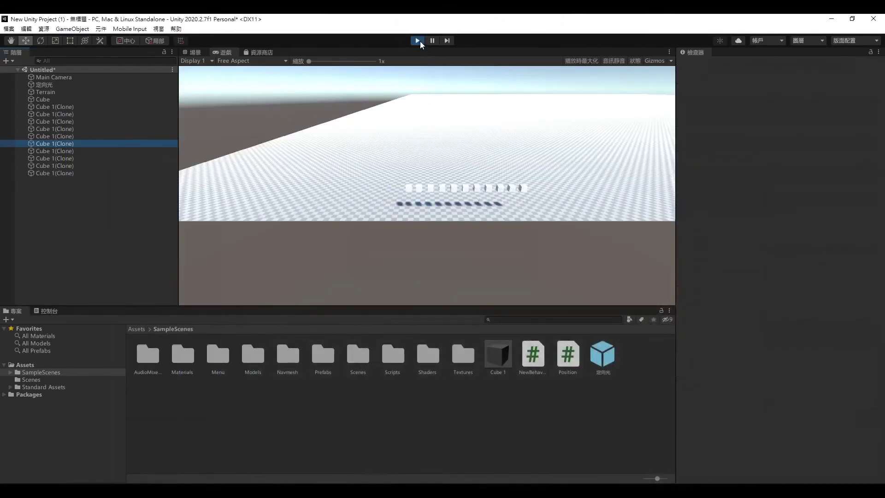
# Play the scene to view the 4-unit-spaced cube row, inspect a clone, then stop.
pyautogui.click(417, 41)
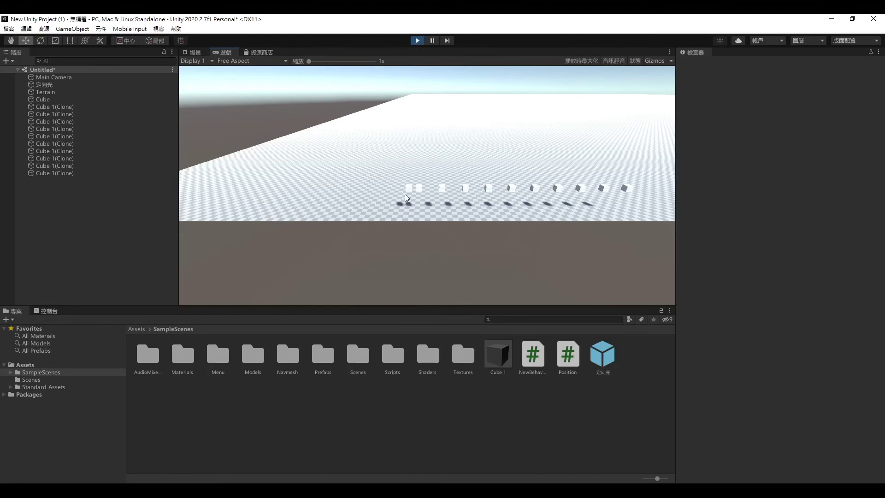
pyautogui.click(80, 139)
pyautogui.click(78, 181)
pyautogui.click(417, 41)
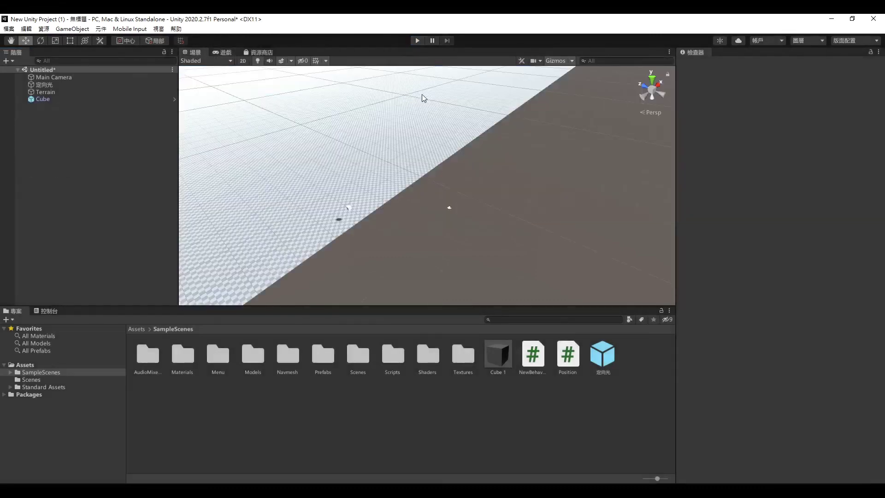